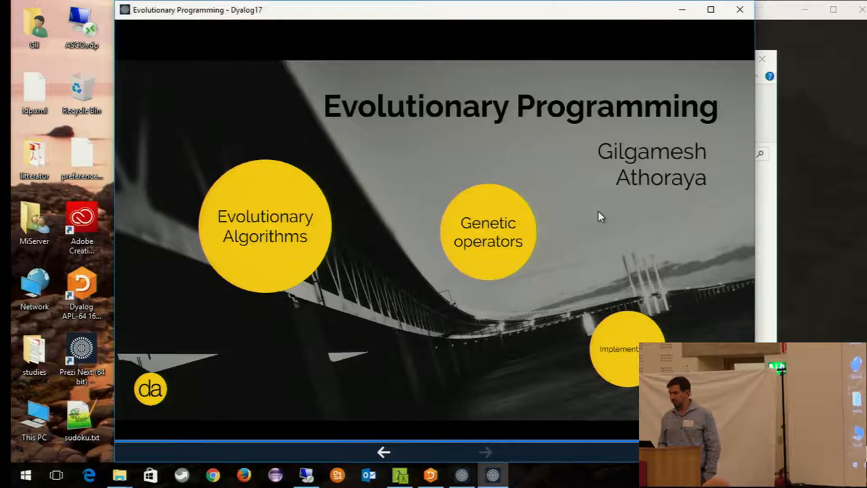
Step: Hide the Prezi presentation and bring the Dyalog APL session to the front
left_click(679, 15)
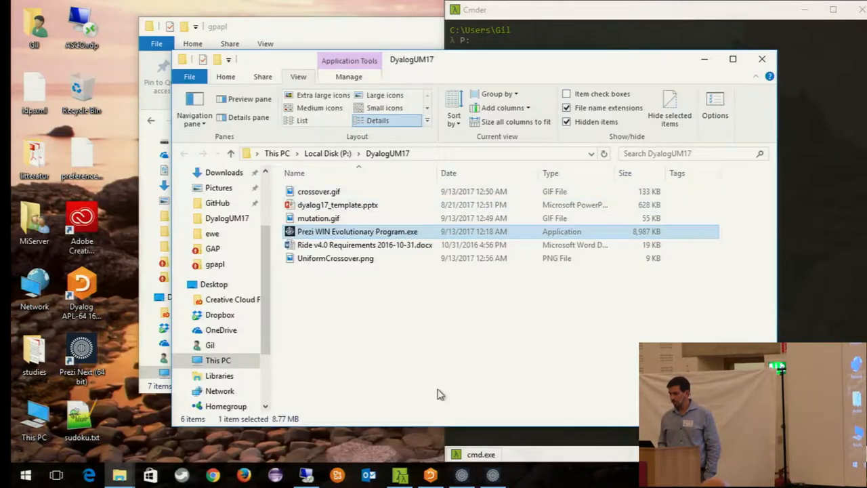
left_click(431, 474)
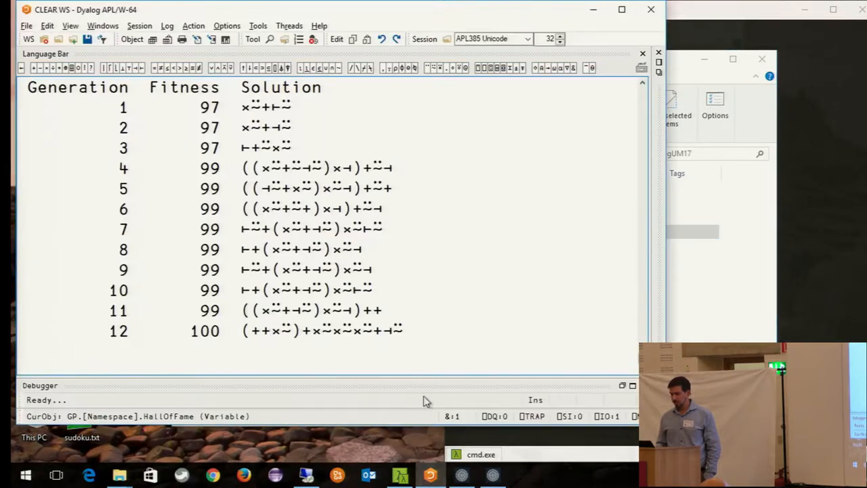
scroll(428, 375, "down", 4)
scroll(428, 374, "down", 4)
scroll(428, 374, "down", 4)
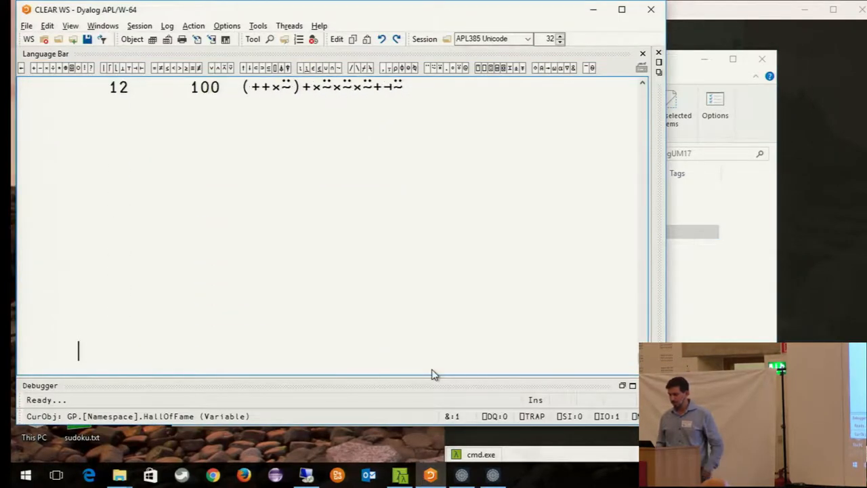
scroll(434, 374, "down", 2)
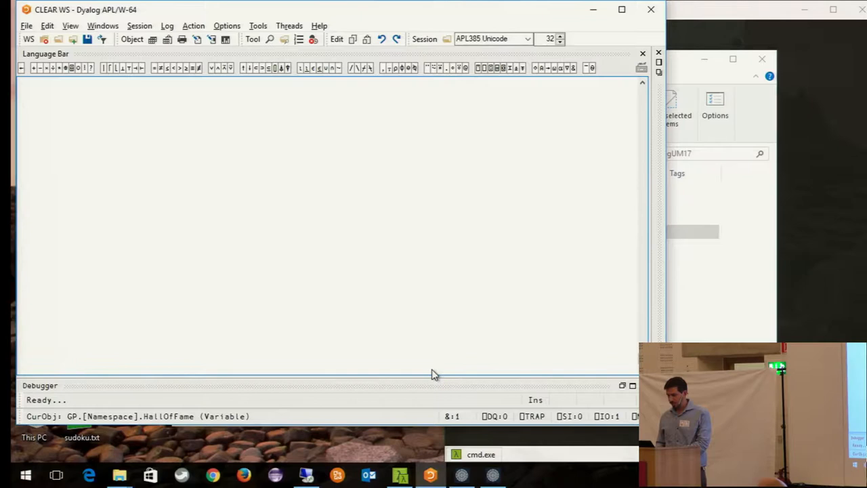
scroll(433, 374, "down", 2)
scroll(433, 375, "down", 2)
type("]demo ")
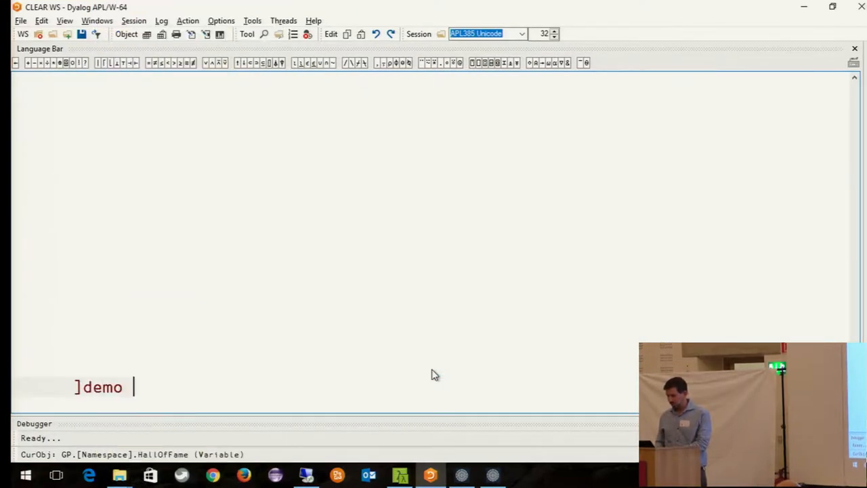
type(".\\")
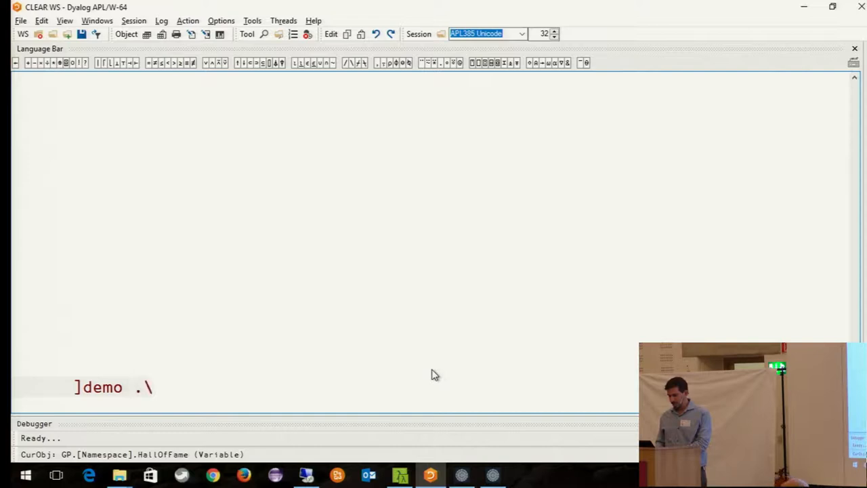
type("demo_ants")
Step: Run ]demo .\demo_ants and step through to create a new ant and query ⍴¨ant.weights
key("Return")
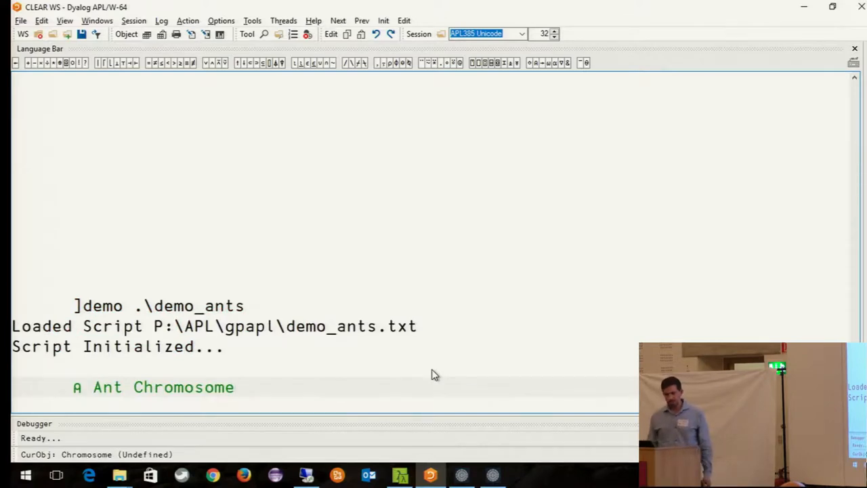
key("Return")
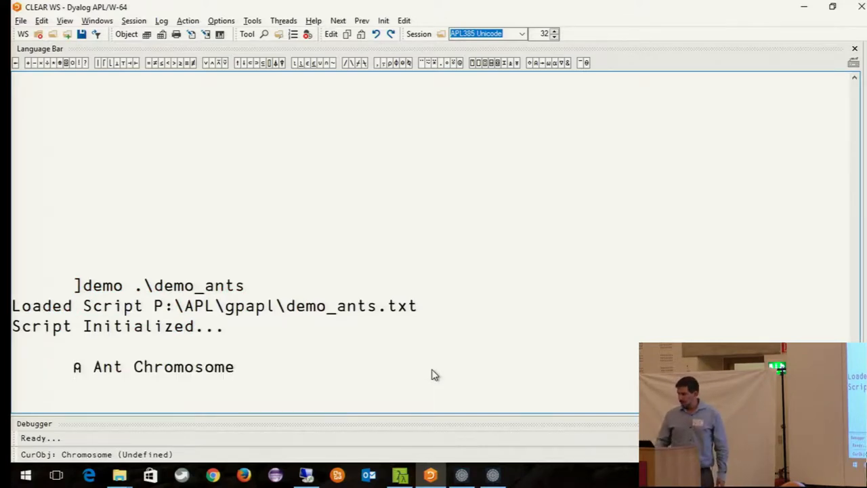
key("Return")
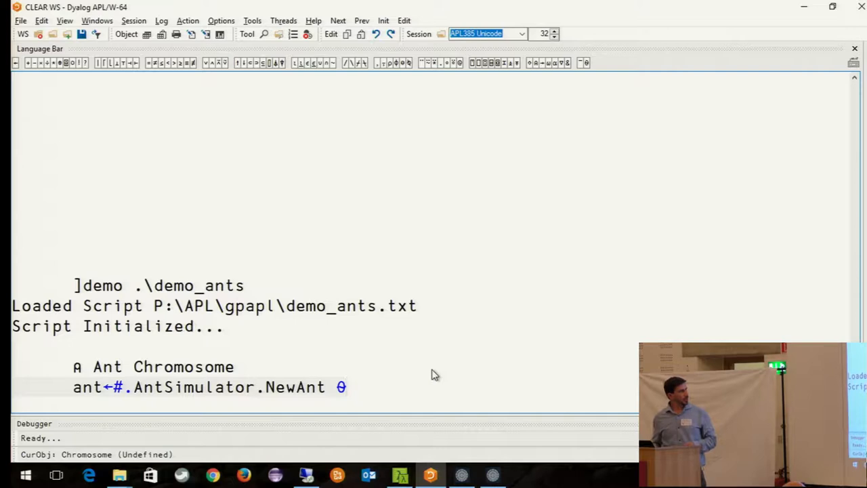
key("Return")
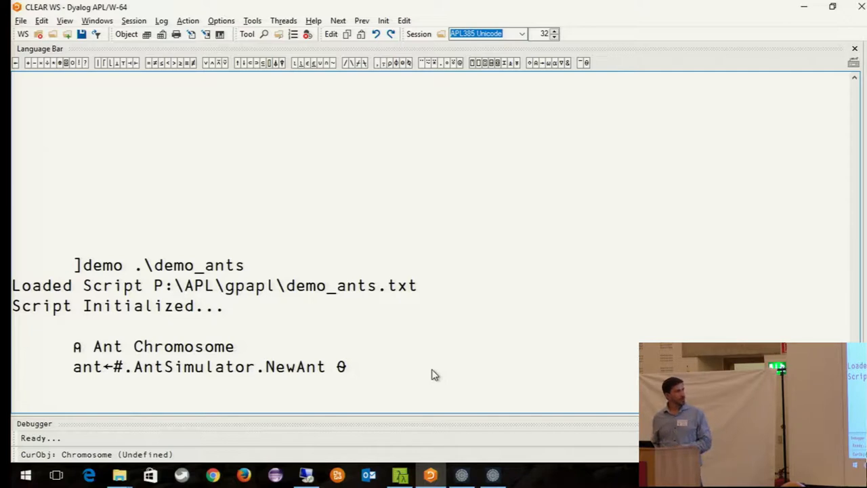
key("Return")
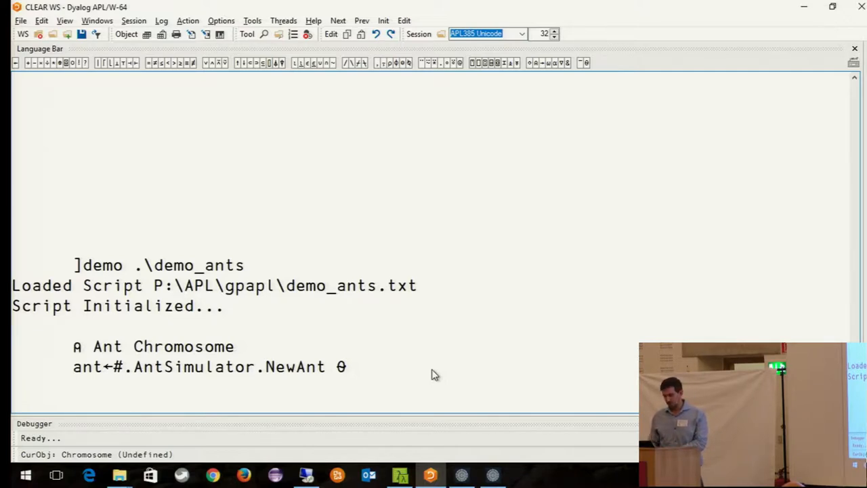
key("Return")
key("Return")
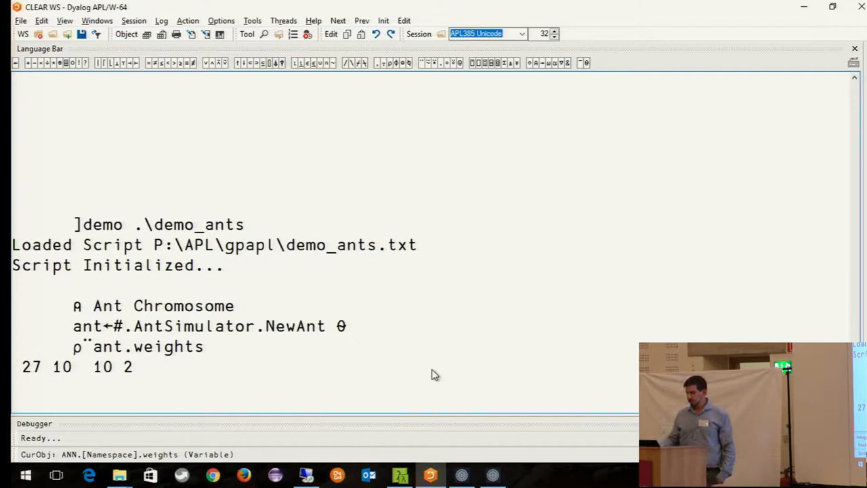
type("ρ¨ant.biases")
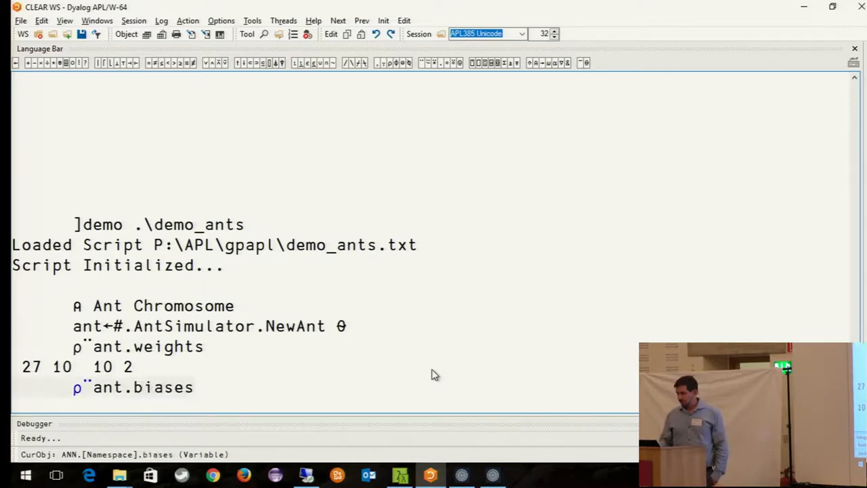
Step: Show ⍴¨ant.biases as 10 2, run DefaultSettings and GP.Init, and create random chromosome chr1
key("Return")
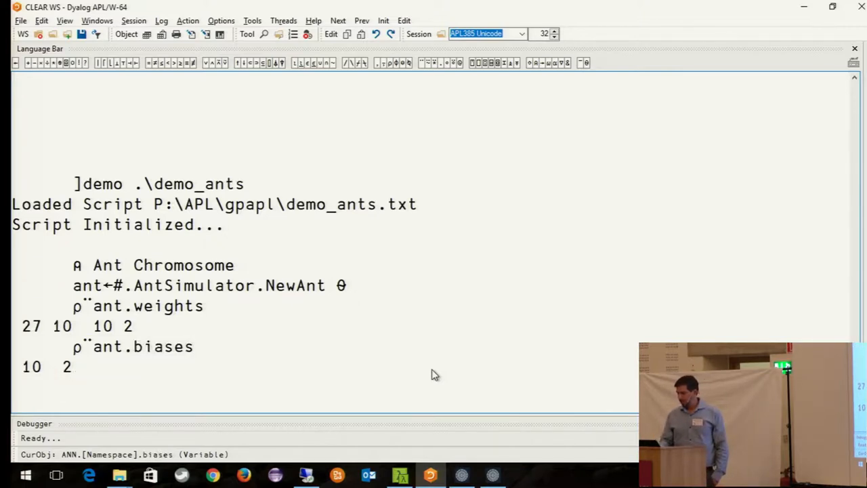
key("Return")
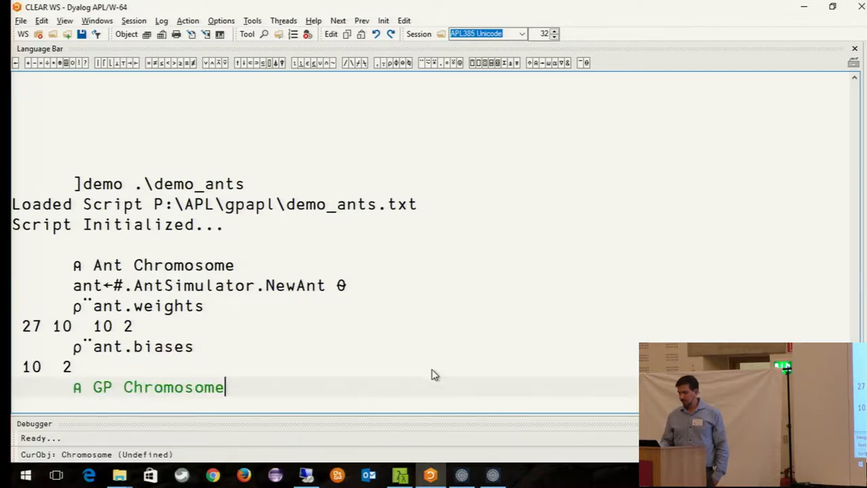
key("Return")
key("Return")
key("Return")
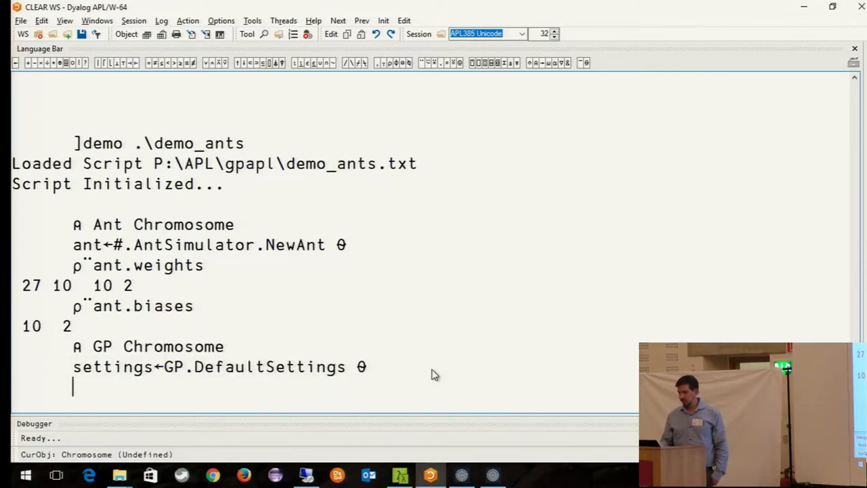
key("Return")
key("Return")
key("Return")
key("Return")
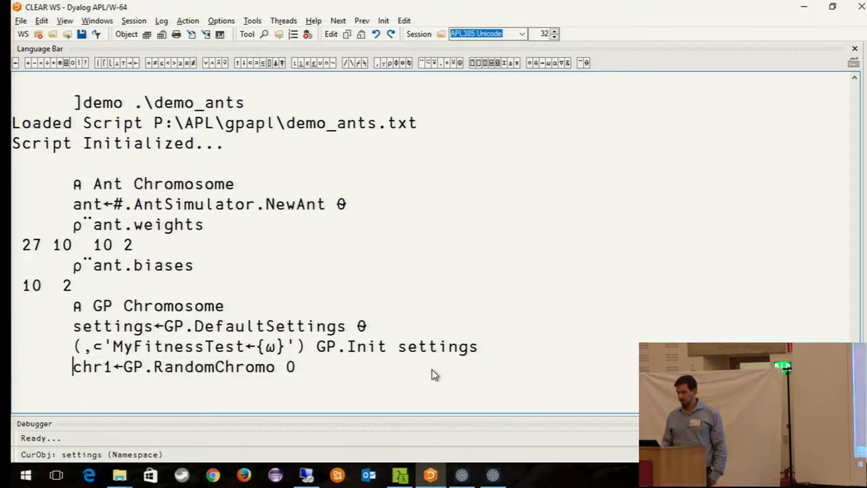
key("Return")
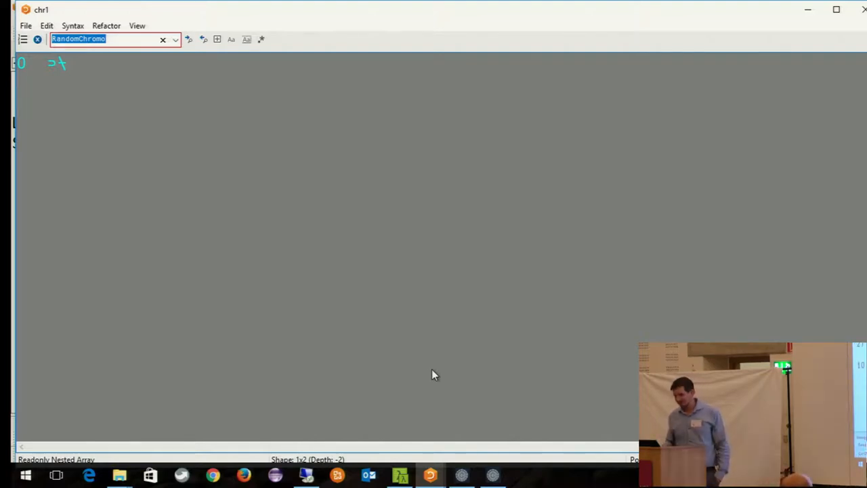
Step: Regenerate chr1 with RandomChromo and inspect its contents in the array viewer, then close it
key("Escape")
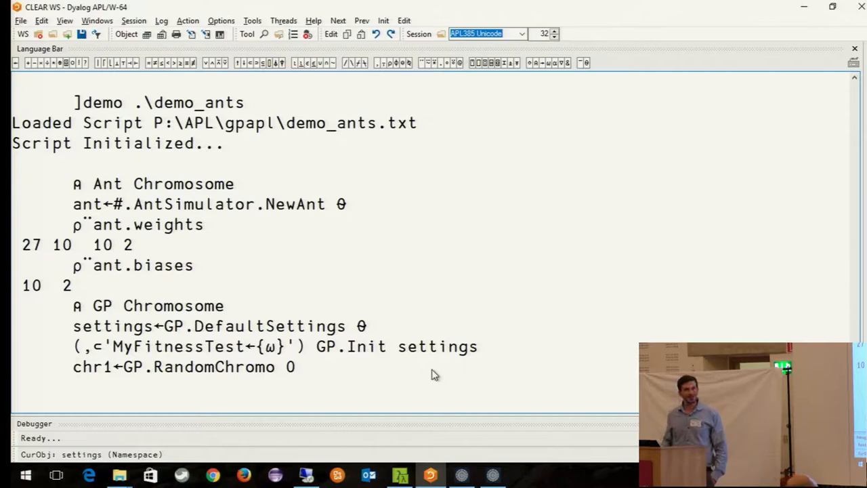
key("Return")
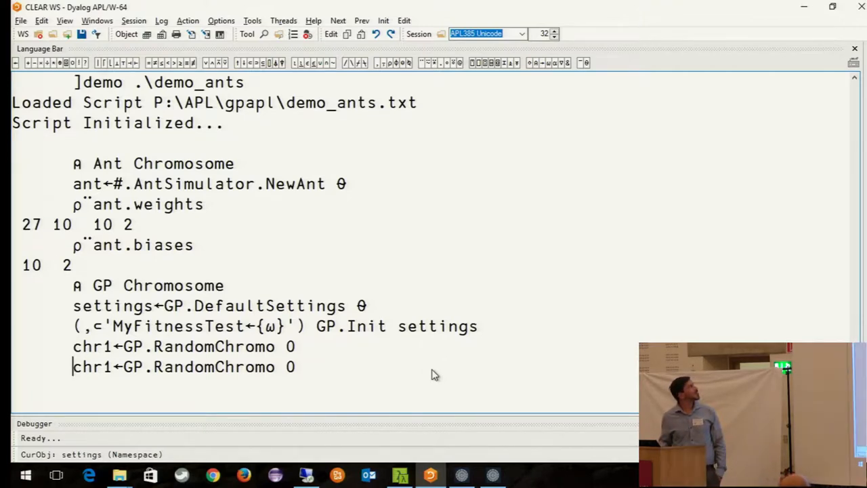
key("shift+Return")
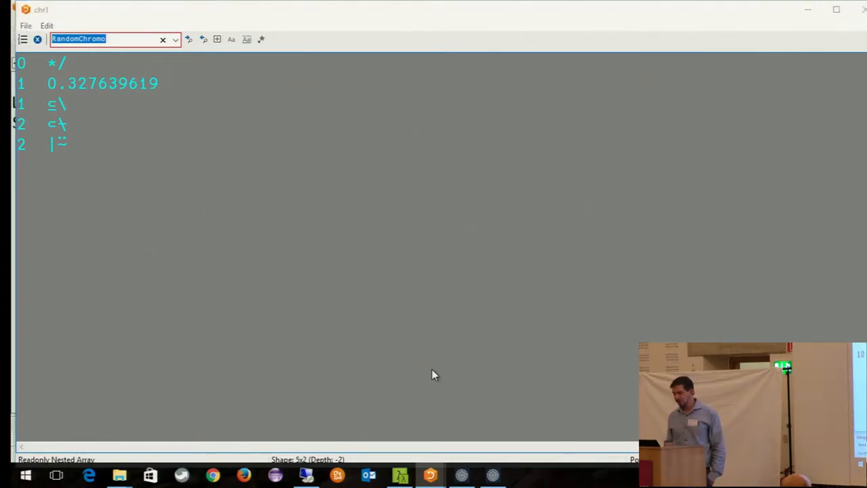
key("Escape")
key("Return")
key("Return")
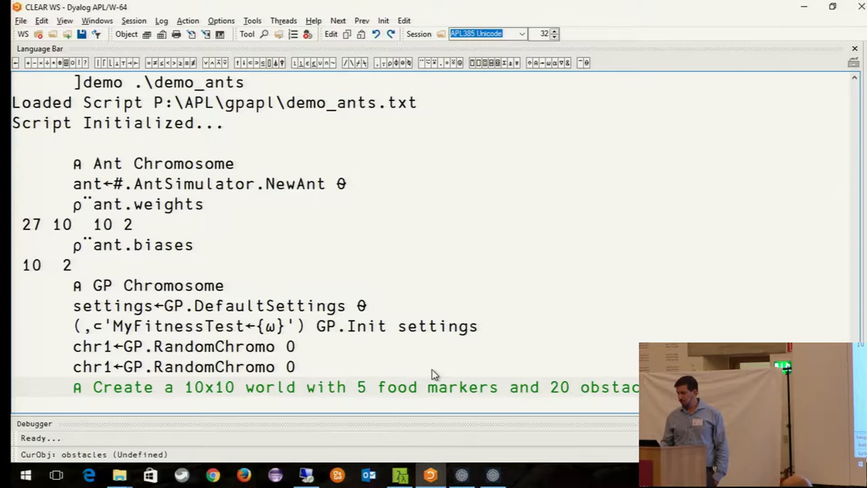
Step: Run world←.05 .2 #.AntSimulator.World 10 and view the resulting 4×10×10 world array, then close the viewer
key("Return")
key("Return")
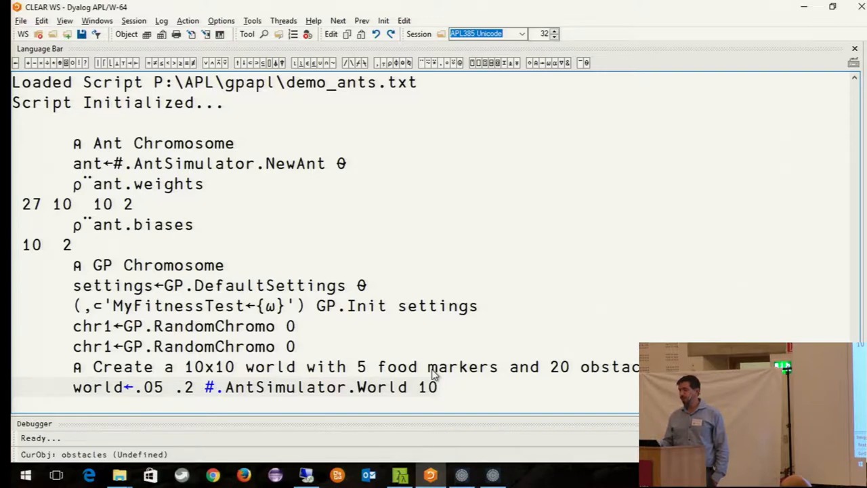
key("Return")
key("Up")
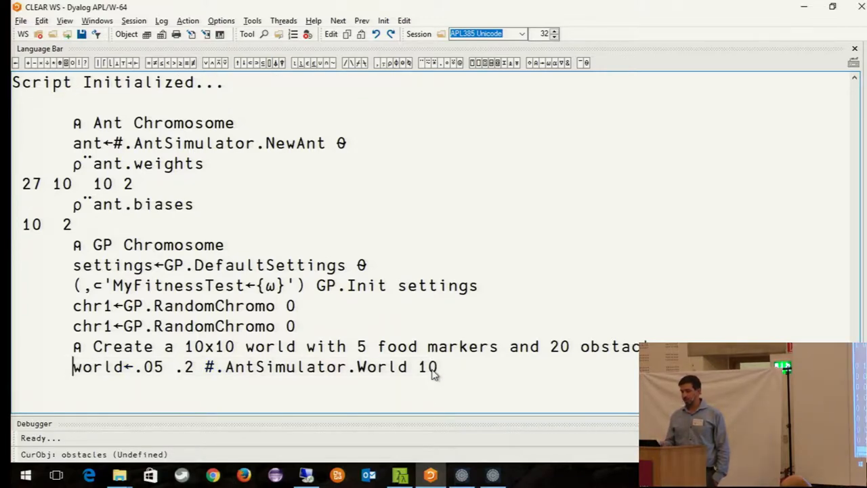
key("shift+Return")
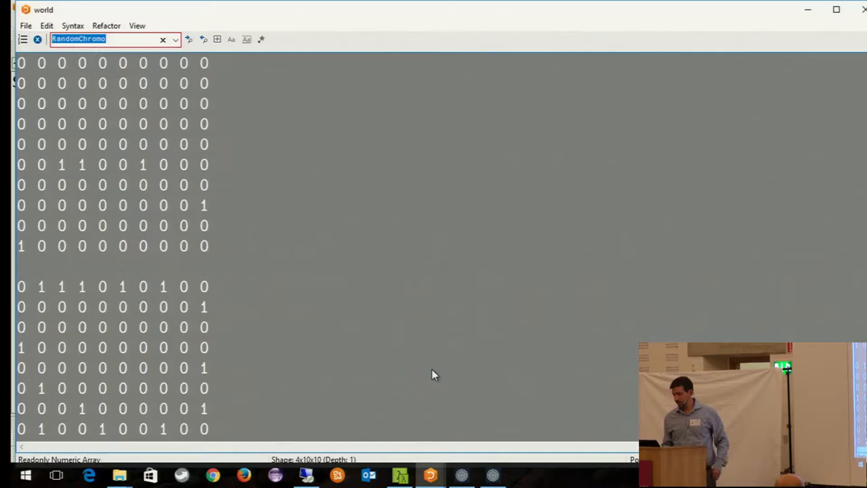
scroll(431, 369, "down", 3)
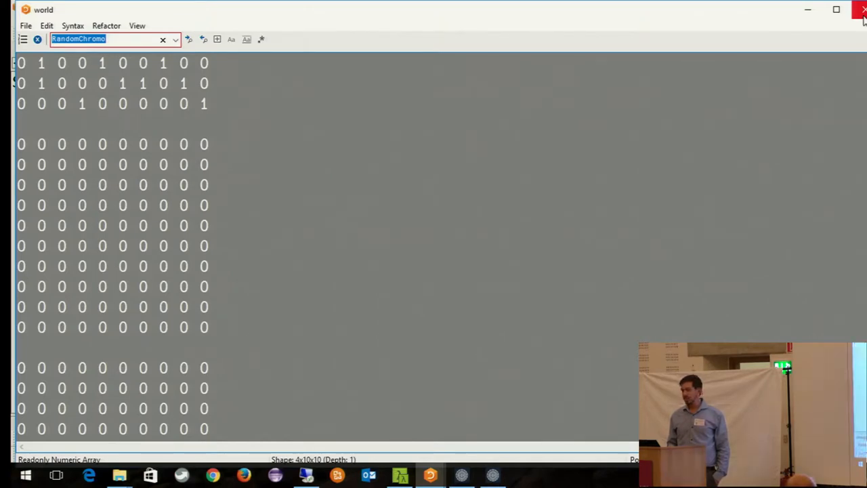
left_click(859, 9)
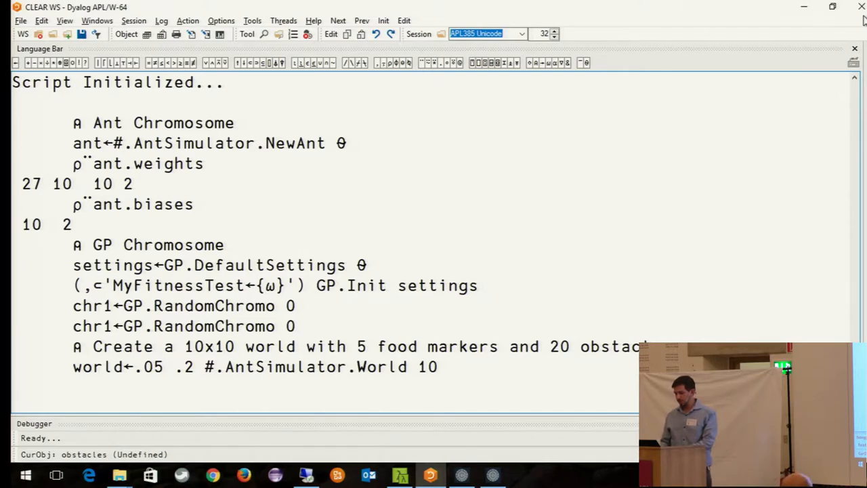
type("⍝ Configure evolution run")
Step: Enter the Configure evolution run comment and open AntSimulator.Fitness in the editor via autocomplete
key("Return")
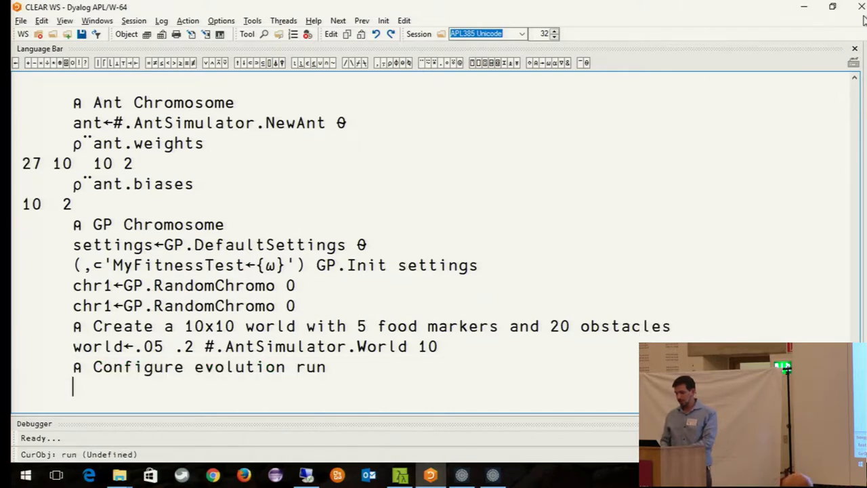
type("A")
key("Down")
key("Tab")
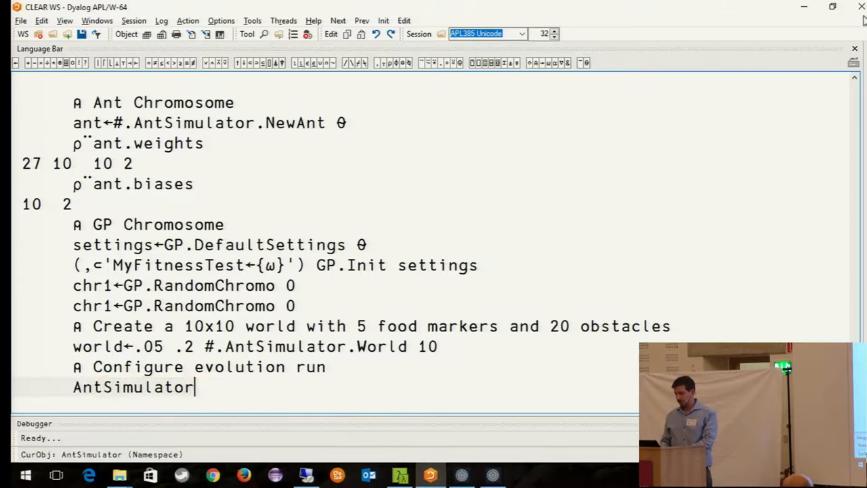
type(".F")
key("Down")
key("Tab")
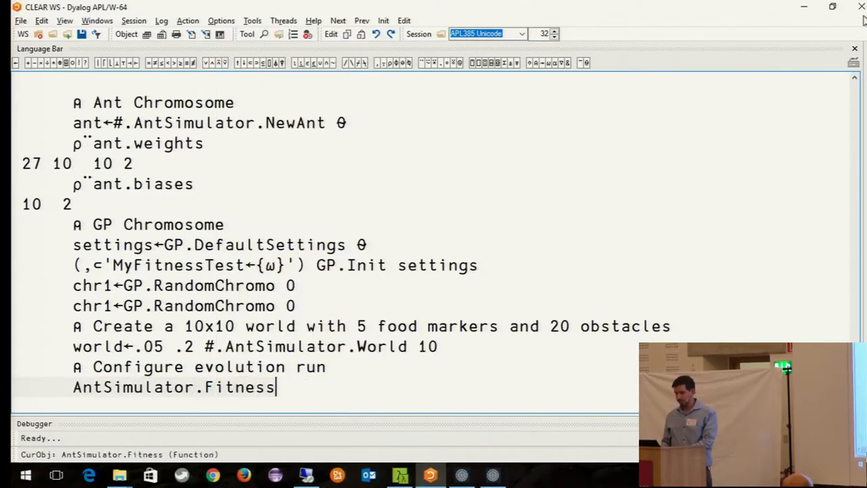
key("shift+Return")
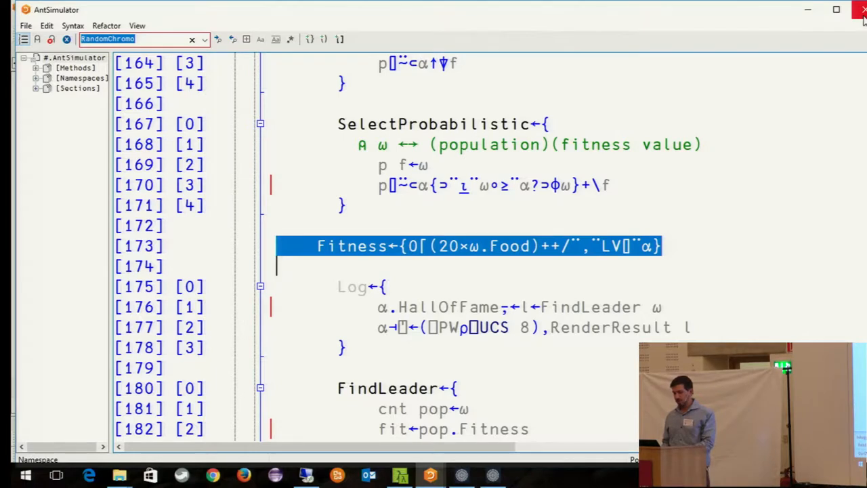
Step: Close the AntSimulator script editor to return to the session
left_click(860, 9)
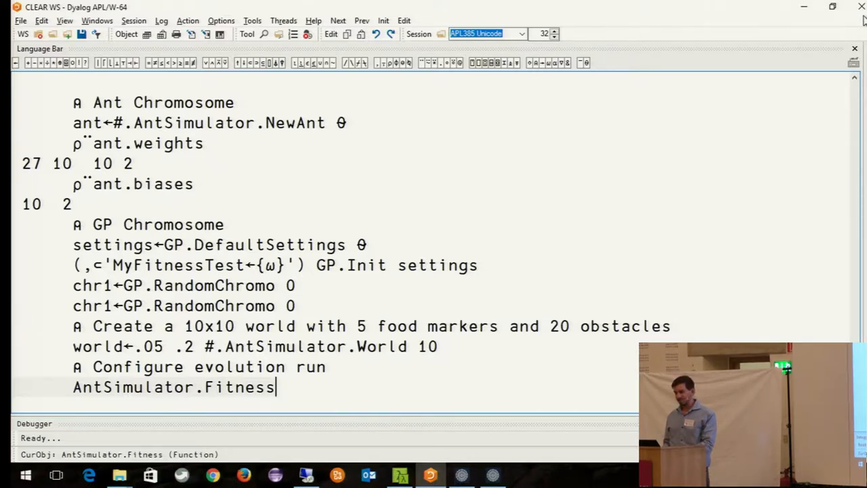
Step: Clear the leftover Fitness reference and create settings←#.AntSimulator.DefaultSettings ⍬
key("shift+Home")
key("Delete")
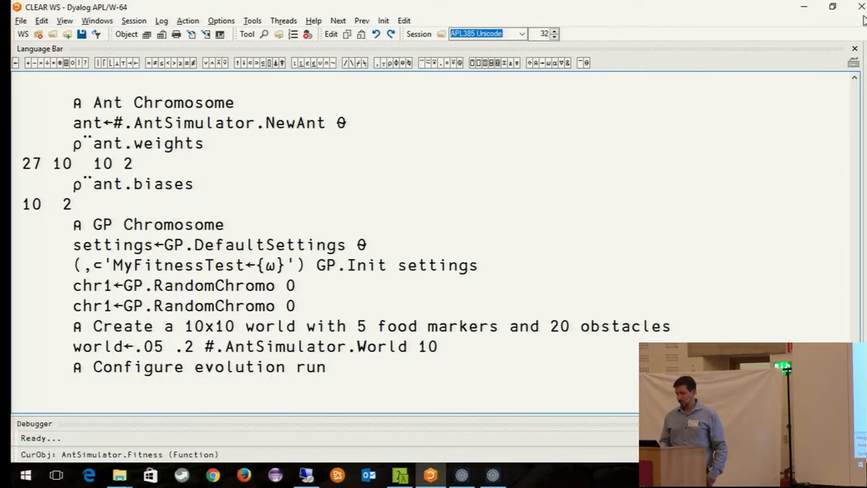
type("settings←#.AntSimulator.DefaultSettings ⍬")
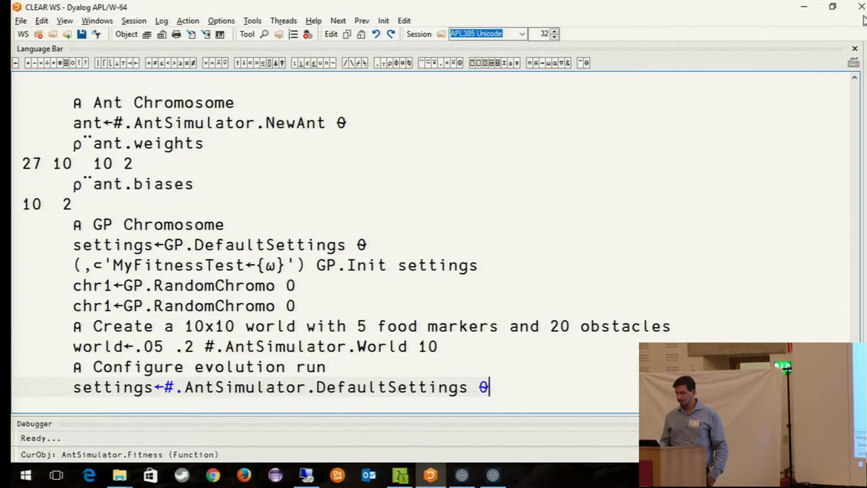
key("Return")
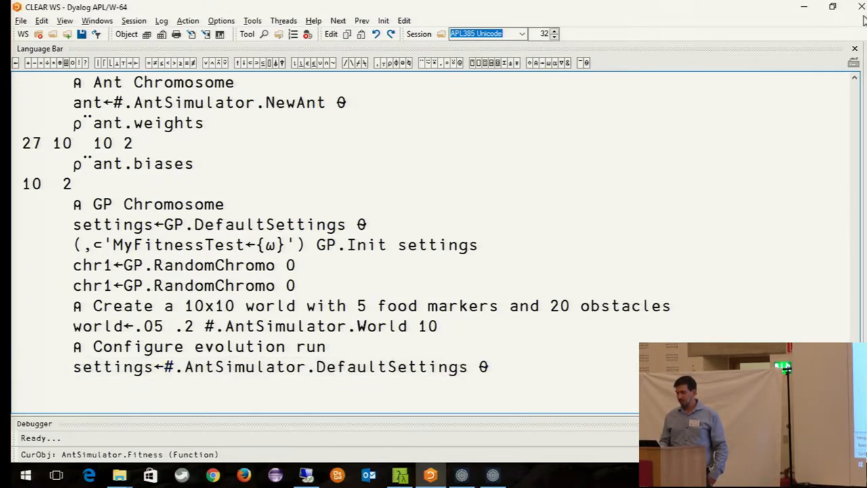
type("settings.MaxGenerations←1000")
Step: Set MaxGenerations 1000, MutationRate .2, PopulationSize 10, SimulationSteps 200 and SurvivalRate .01
key("Return")
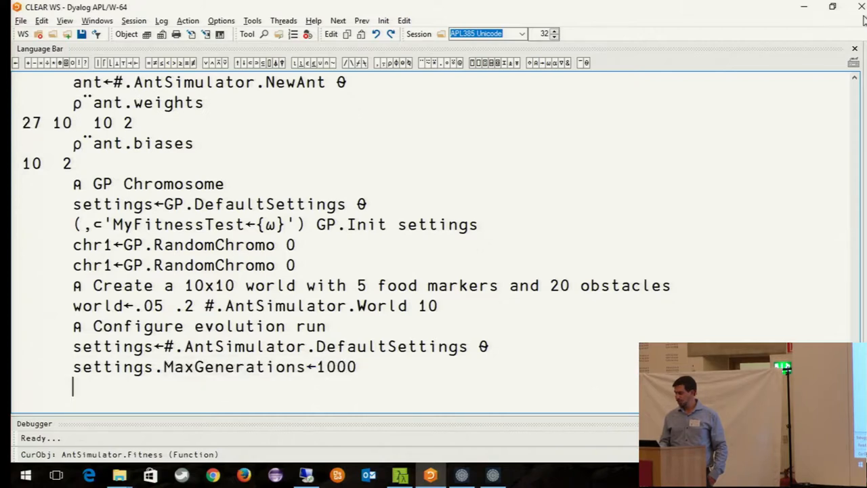
type("settings.MutationRate←.2")
key("Return")
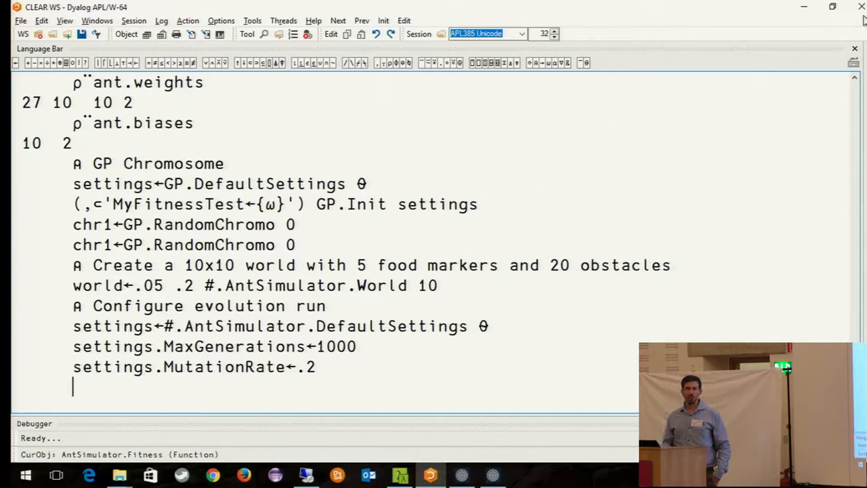
type("settings.PopulationSize←10")
key("Return")
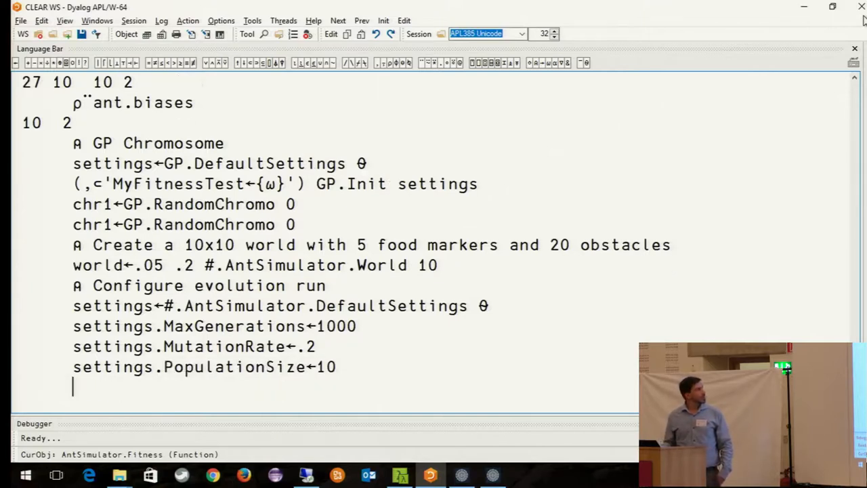
type("settings.SimulationSteps←200")
key("Return")
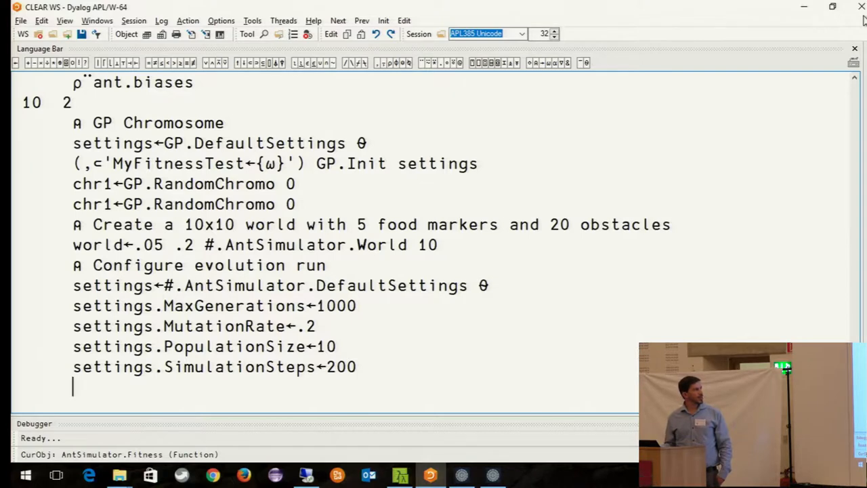
type("settings.SurvivalRate←.01")
key("Return")
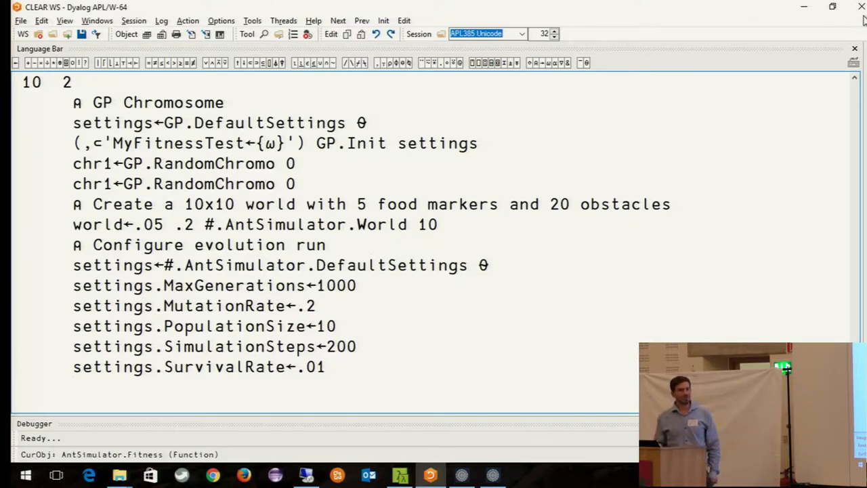
type("⍝ Run the evolution")
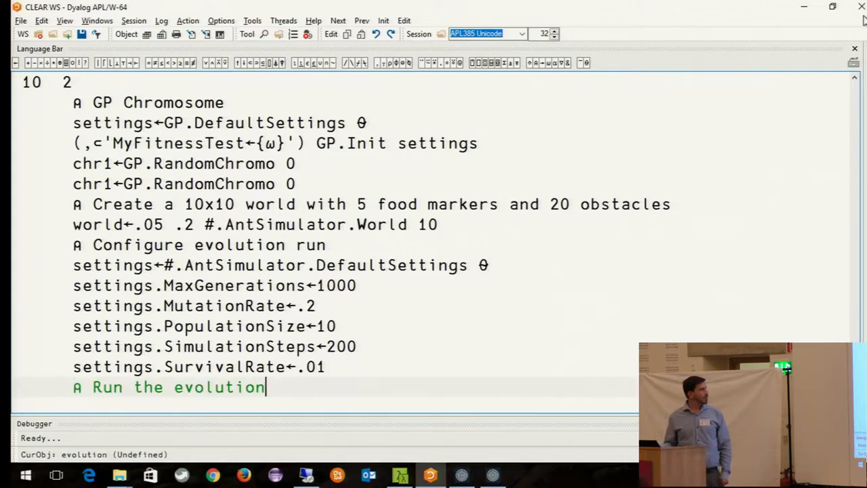
Step: Enter the Run the evolution comment and start res←world #.AntSimulator.Run settings
key("Return")
type("res←world #.AntSimulator.Run settings")
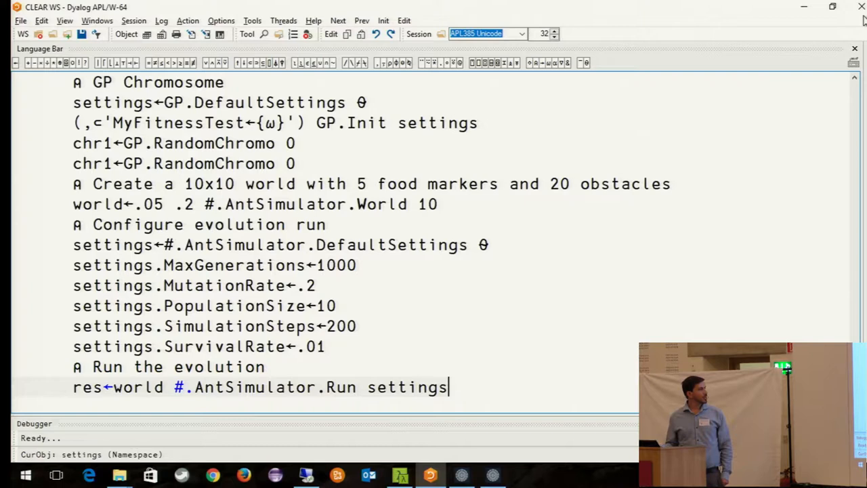
key("Return")
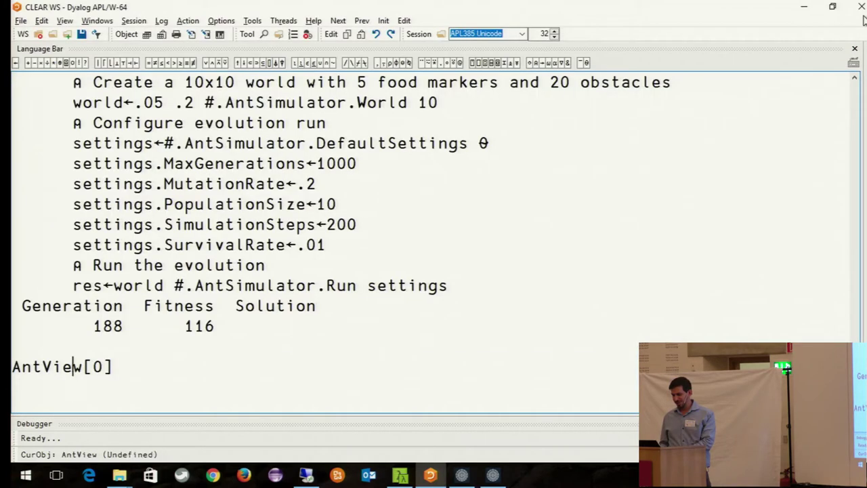
Step: Change settings.MaxGenerations from 1000 to 50 and rerun the evolution, ending at fitness 46
key("Up")
key("Up")
key("Up")
key("Up")
key("Up")
key("End")
key("BackSpace")
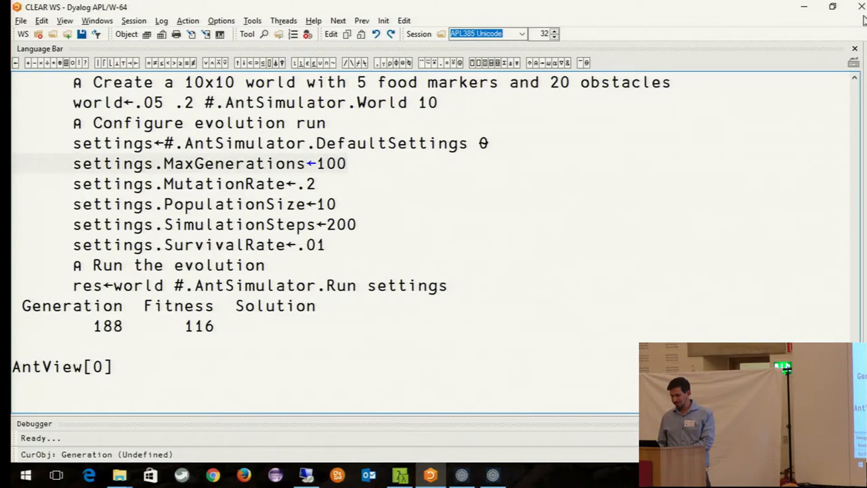
key("BackSpace")
key("BackSpace")
key("BackSpace")
type("50")
key("Return")
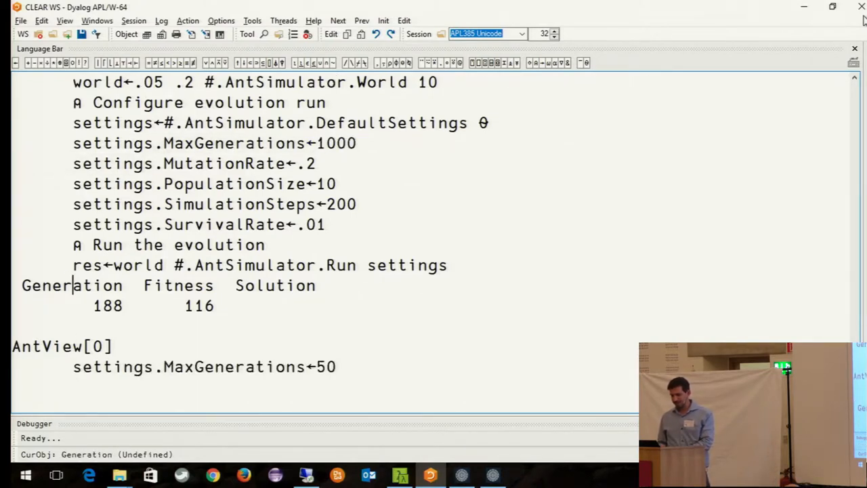
key("Return")
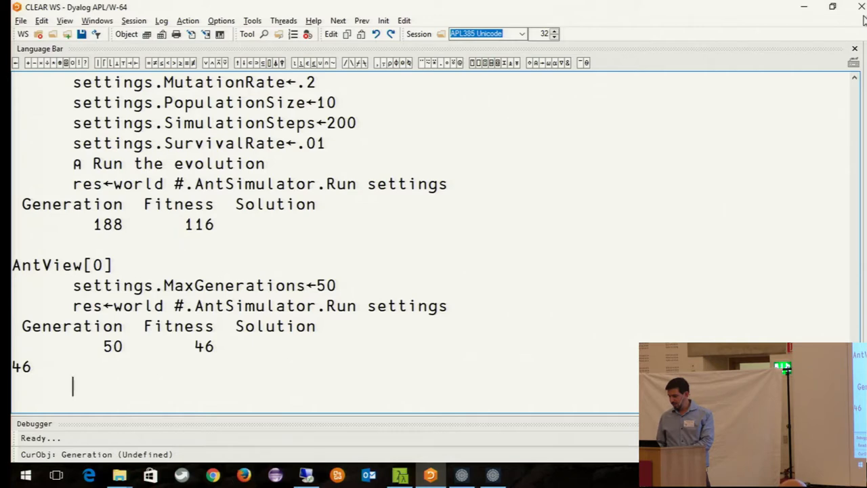
Step: Enter the Pick ants comment and display the res.HallOfFame table
key("ctrl+v")
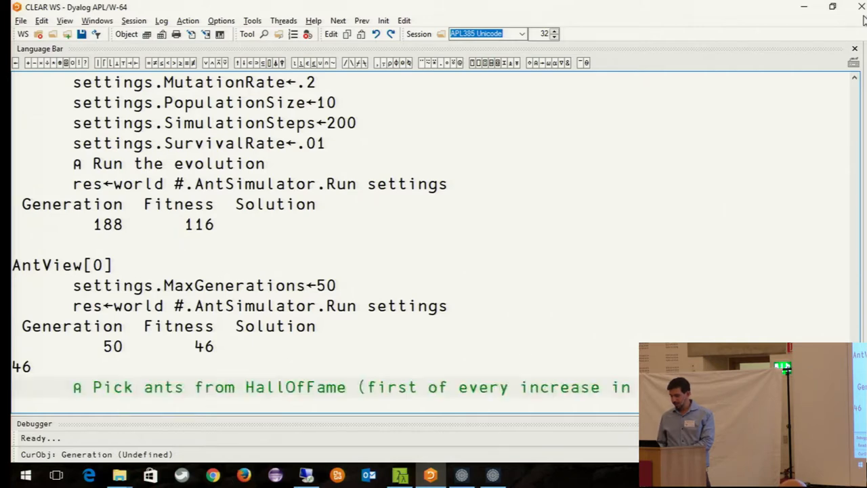
key("Return")
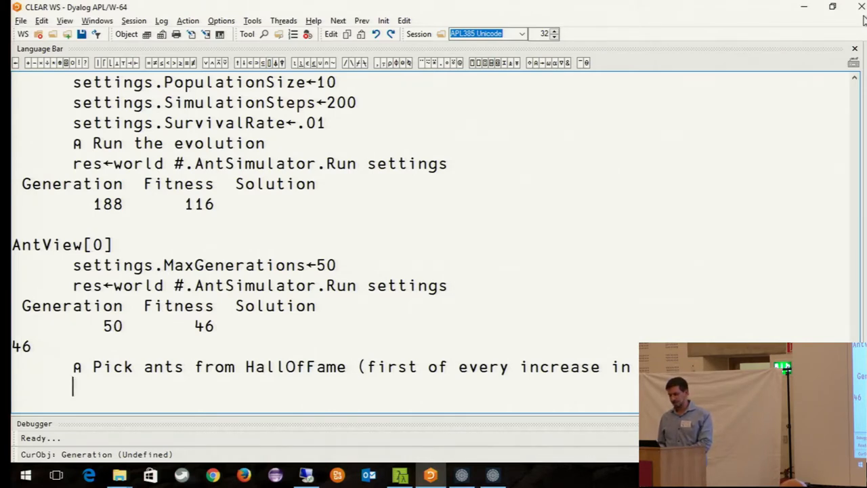
type("res.")
key("Tab")
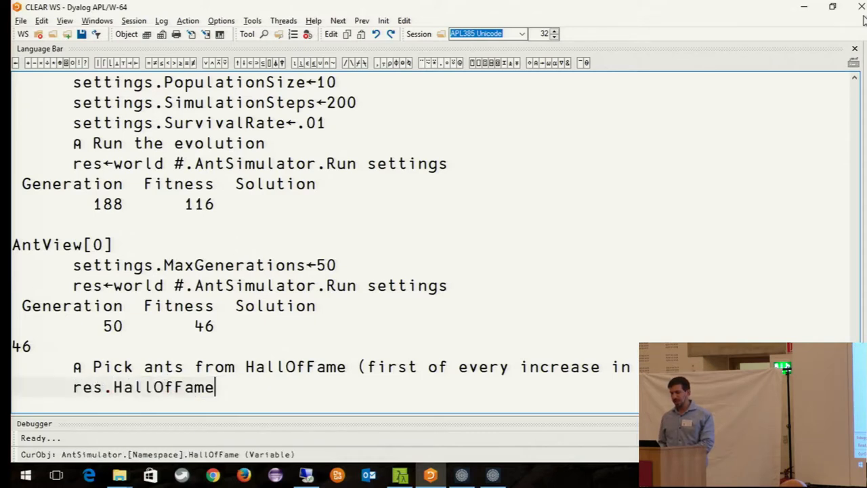
key("Return")
key("Page_Up")
key("Page_Up")
key("Page_Up")
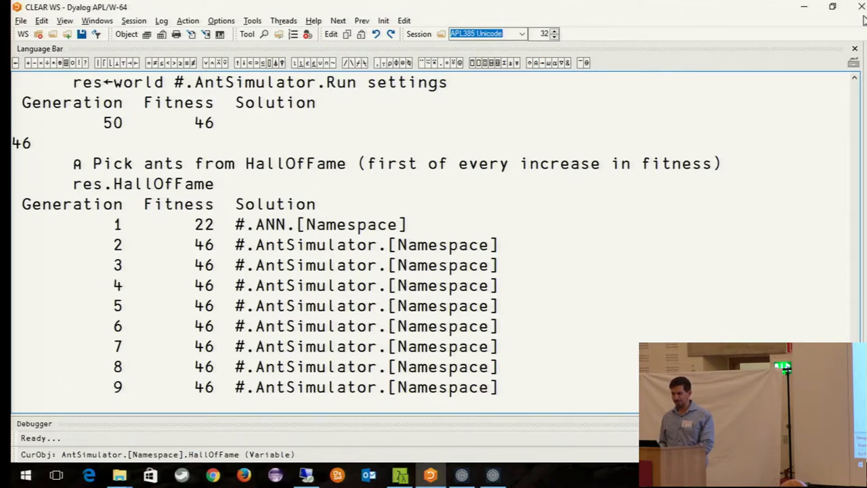
Step: Recall the Run line and rerun the evolution, finishing at fitness 52
key("Up")
key("Up")
key("Up")
key("Up")
key("Return")
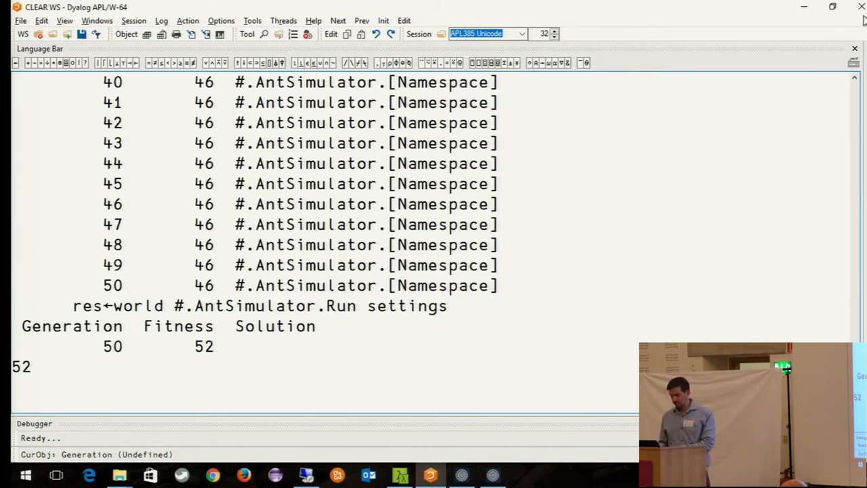
Step: Create ants from each hall-of-fame fitness increase and name them by generation and fitness
key("ctrl+shift+BackSpace")
key("Return")
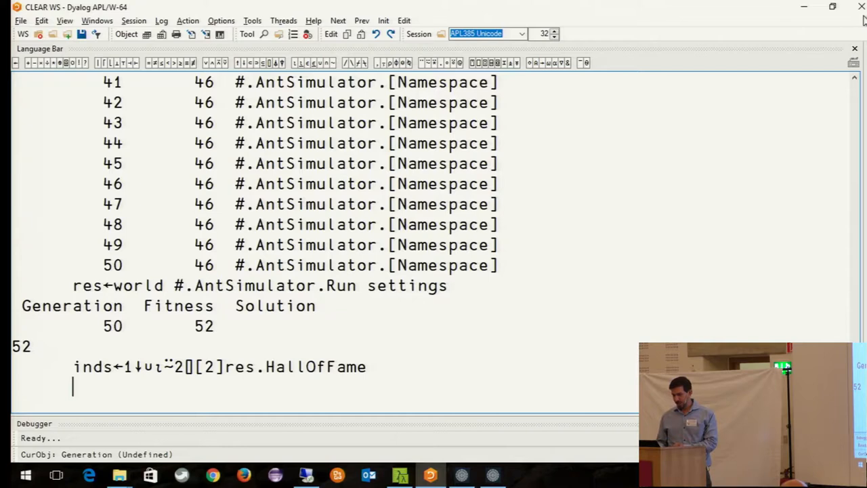
key("ctrl+shift+BackSpace")
key("Return")
key("ctrl+shift+BackSpace")
key("Return")
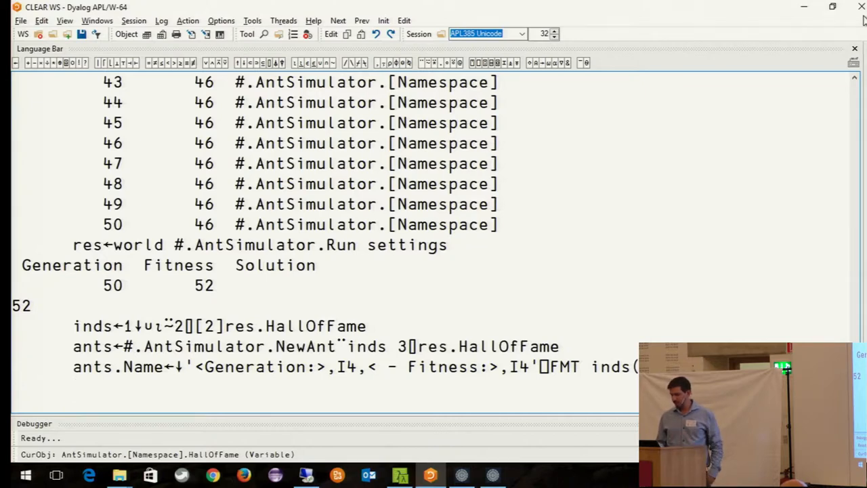
Step: Play the ants with #.AntSimulator.Render.Play¨⊂world 100 10
key("ctrl+shift+BackSpace")
key("Return")
key("ctrl+shift+BackSpace")
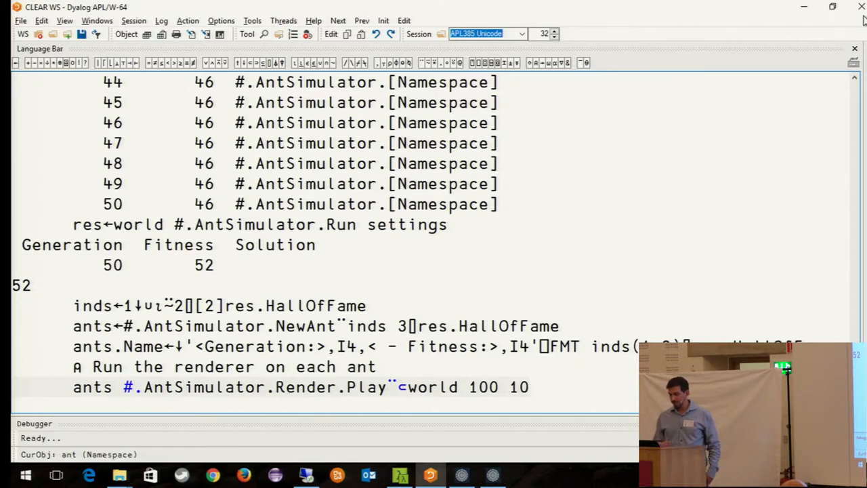
key("Return")
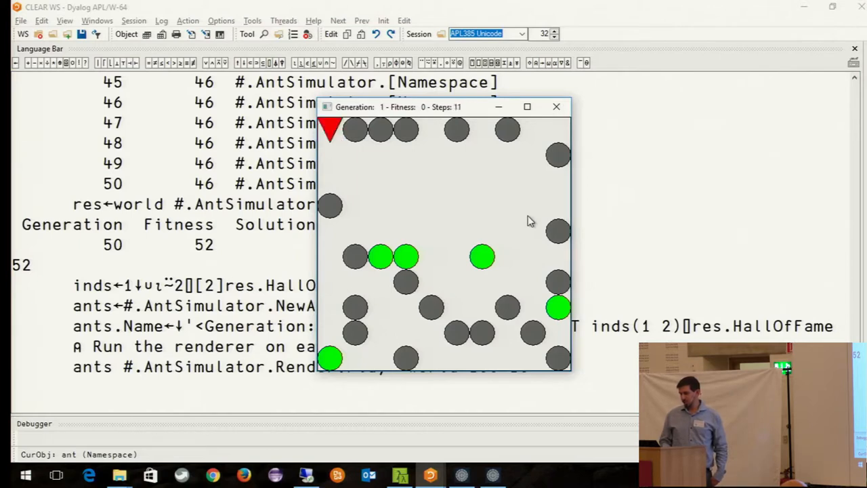
Step: Close each ant's world window in turn through generation 32, fitness 52, ending the render loop
left_click(555, 107)
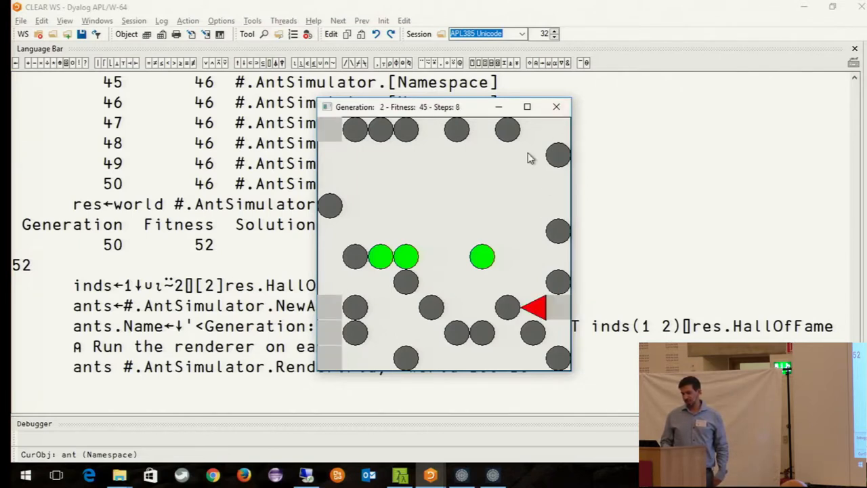
left_click(556, 106)
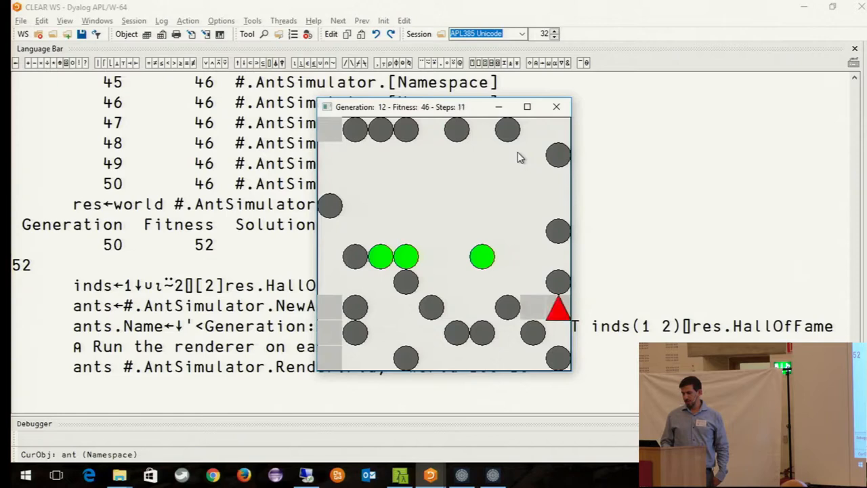
left_click(556, 106)
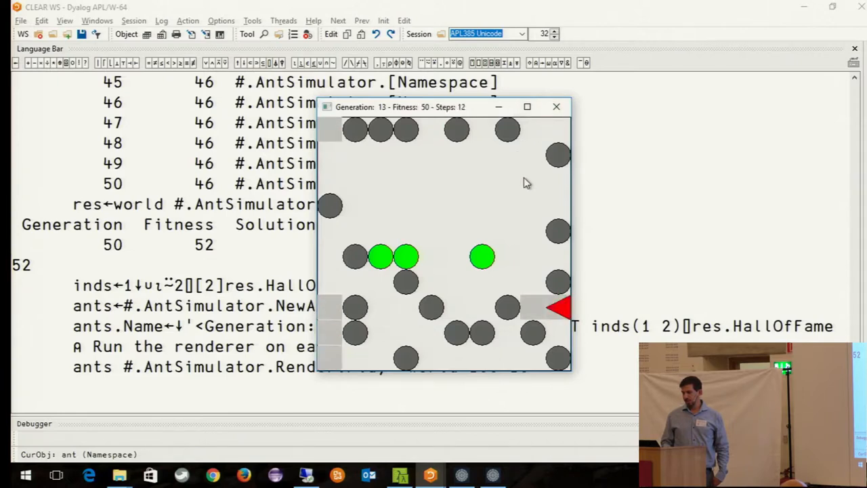
left_click(556, 107)
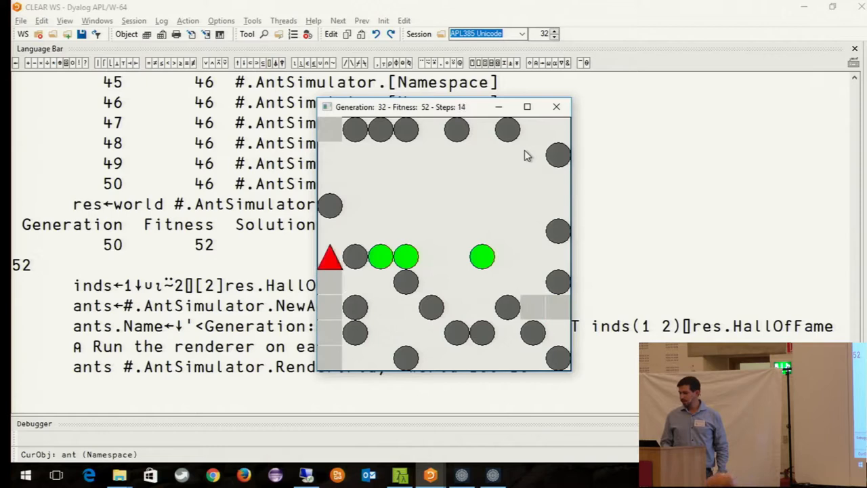
left_click(559, 108)
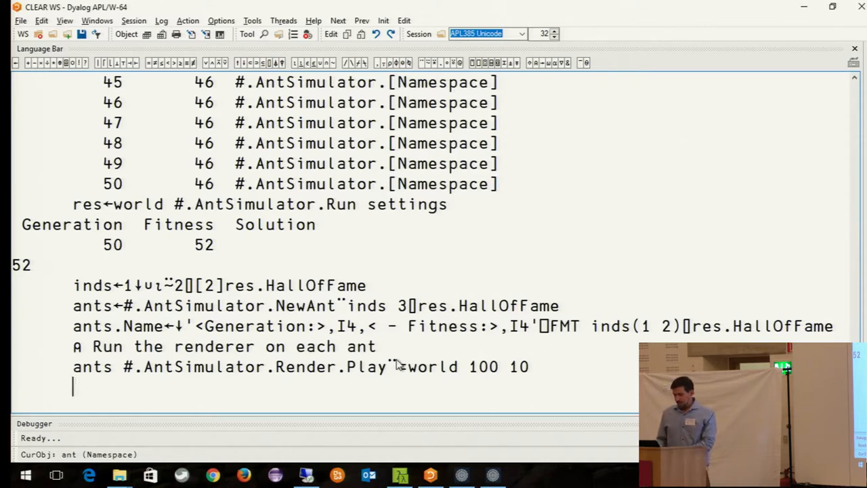
Step: Load the saved ants_10.json ants and world_10.json world via JSONAPL ⎕NGET
type("⍝ Here's one I created earlier")
key("Return")
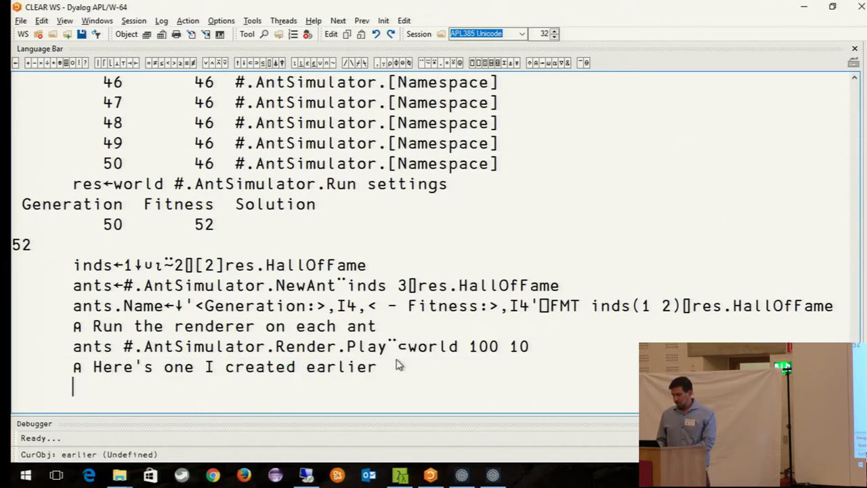
type("ants10←JSONAPL⊃⎕NGET'P:\\APL\\gpapl\\samples\\ants_10.json'")
key("Return")
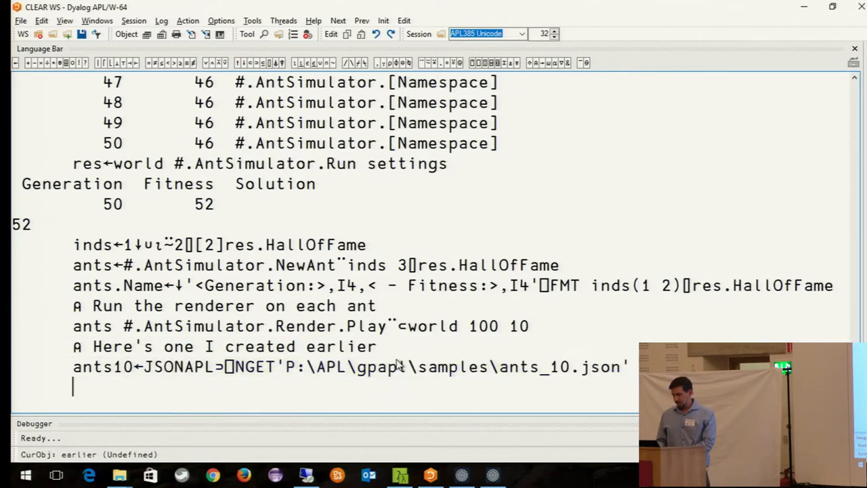
type("world10←JSONAPL⊃⎕NGET'P:\\APL\\gpapl\\samples\\world_10.json'")
key("Return")
Step: Play the loaded ants with Render.Play 200 20, skipping through and closing the MyAnt window
type("ants10 #.AntSimulator.Render.Play¨⊂world10 200 20")
key("Return")
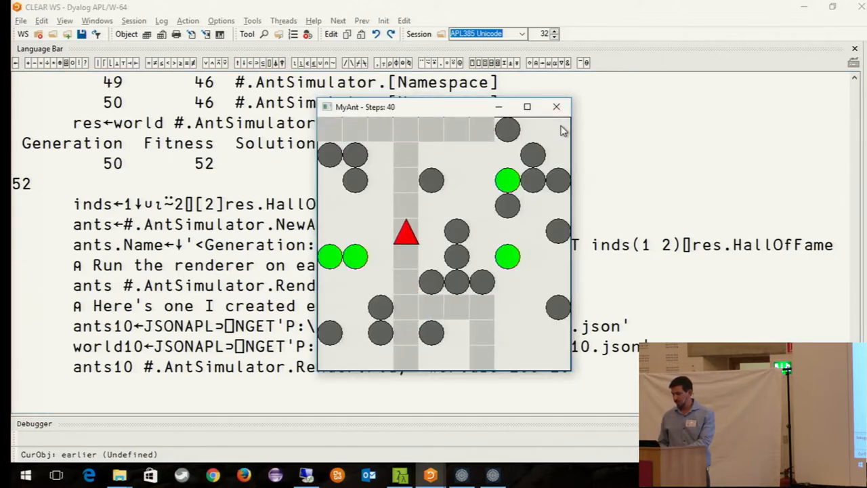
left_click(556, 107)
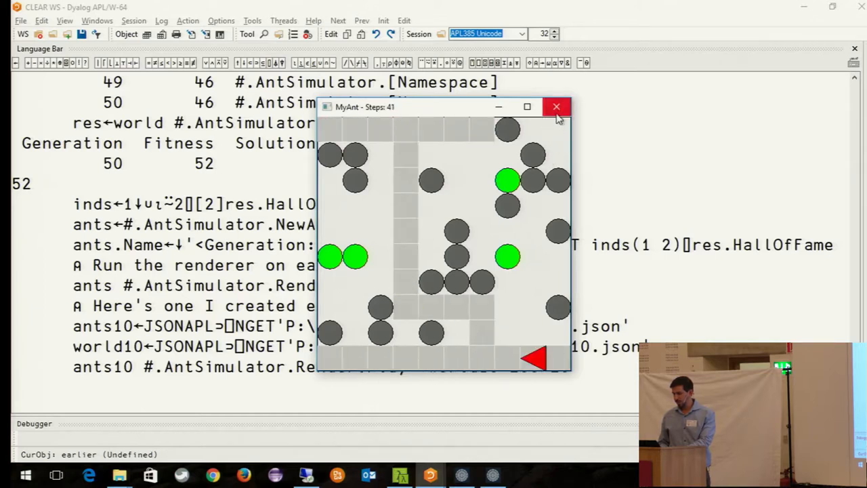
left_click(557, 107)
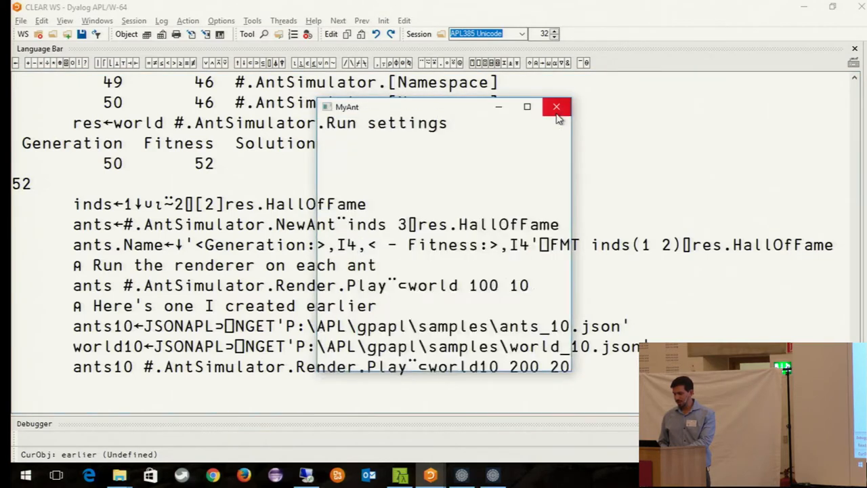
left_click(556, 107)
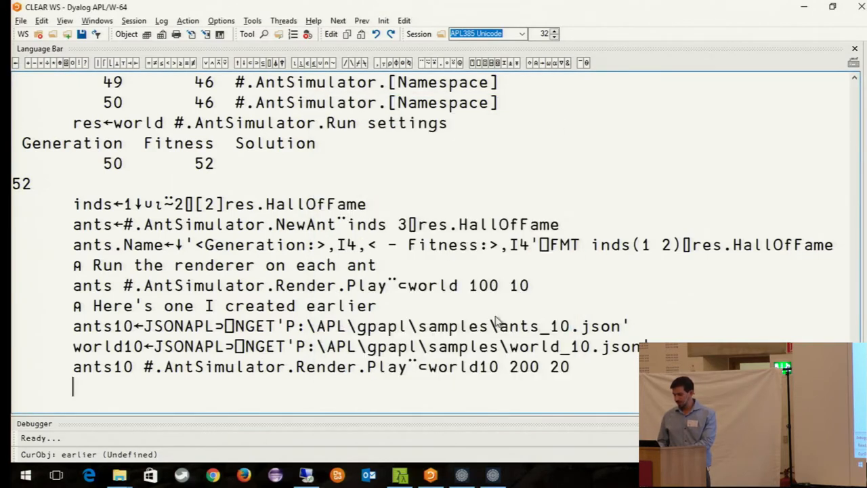
Step: Load antsfood and worldfood from the _10_food JSON files and play them with 200 20
type("antsfood←JSONAPL⊃⎕NGET'P:\\APL\\gpapl\\samples\\ants_10_food.json'")
key("Return")
key("ctrl+v")
key("Return")
key("ctrl+v")
key("Return")
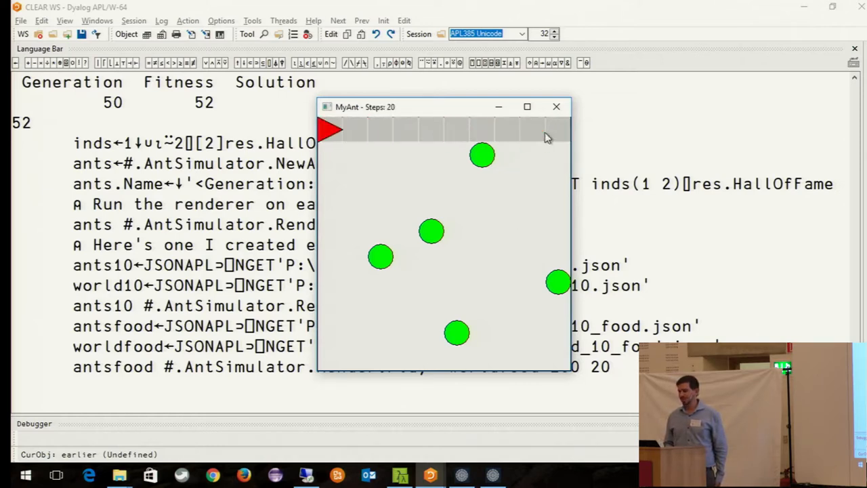
Step: Advance through the first six food-trained ants in the MyAnt window
left_click(563, 107)
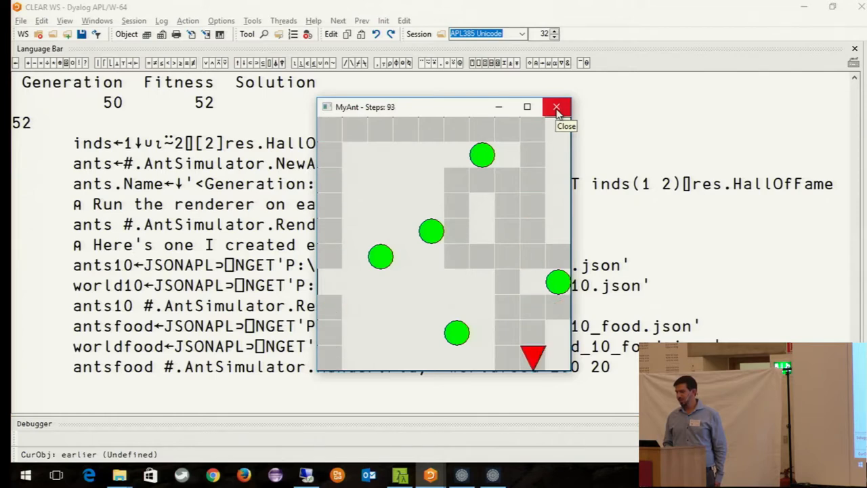
left_click(557, 109)
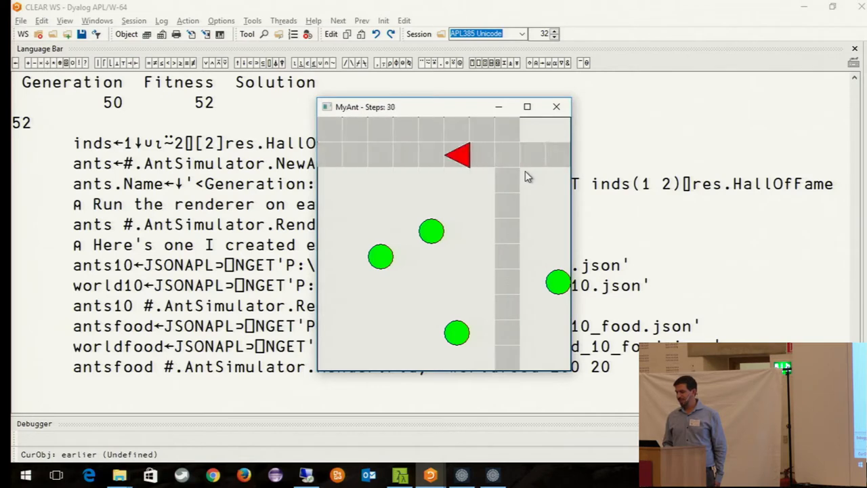
left_click(555, 108)
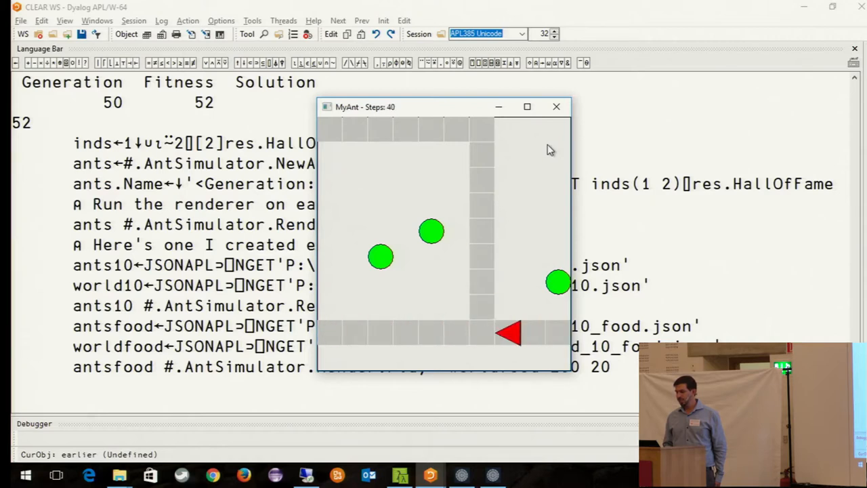
left_click(556, 107)
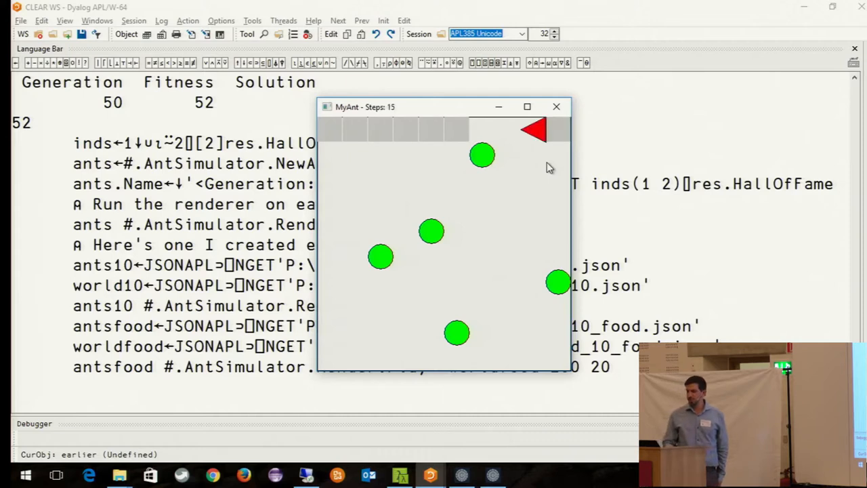
left_click(556, 106)
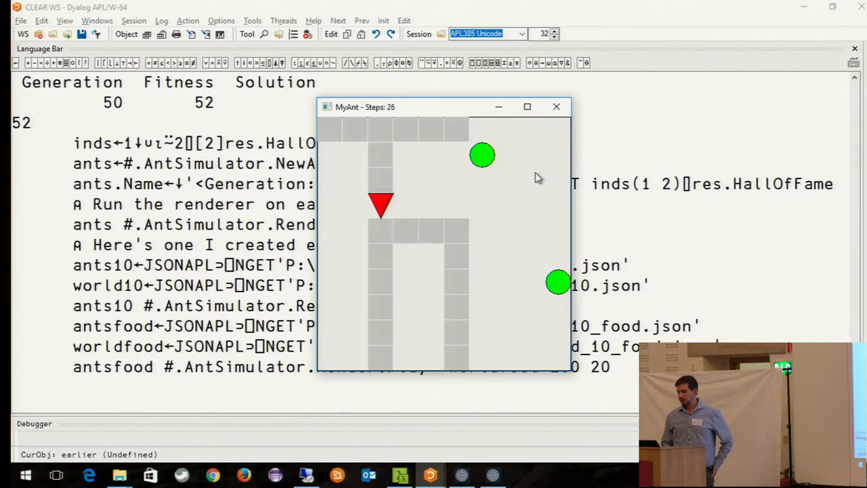
left_click(556, 106)
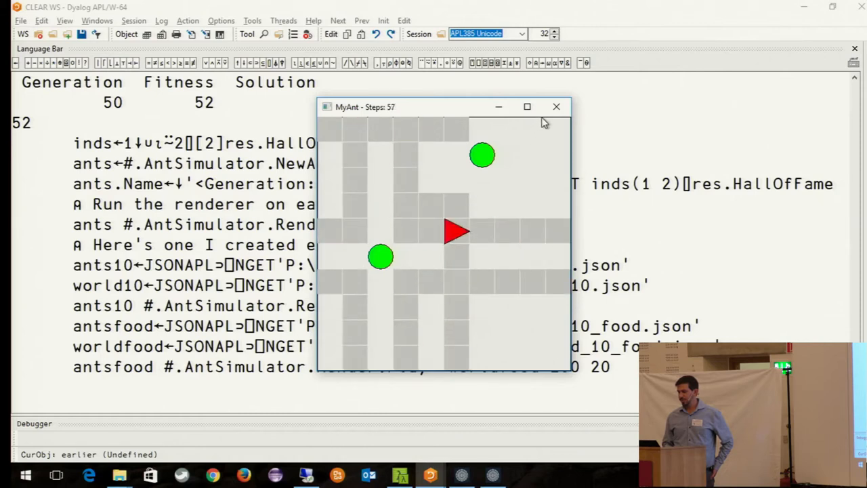
Step: Advance through the remaining food-trained ants until the MyAnt window closes
left_click(557, 107)
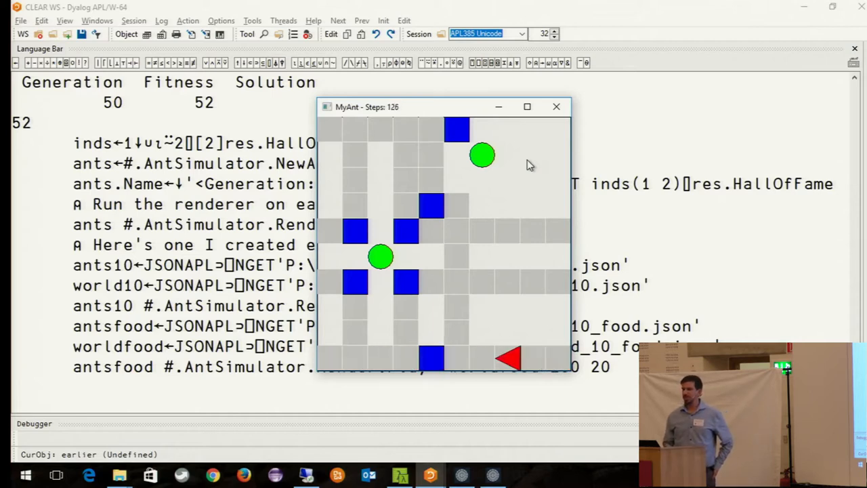
left_click(556, 107)
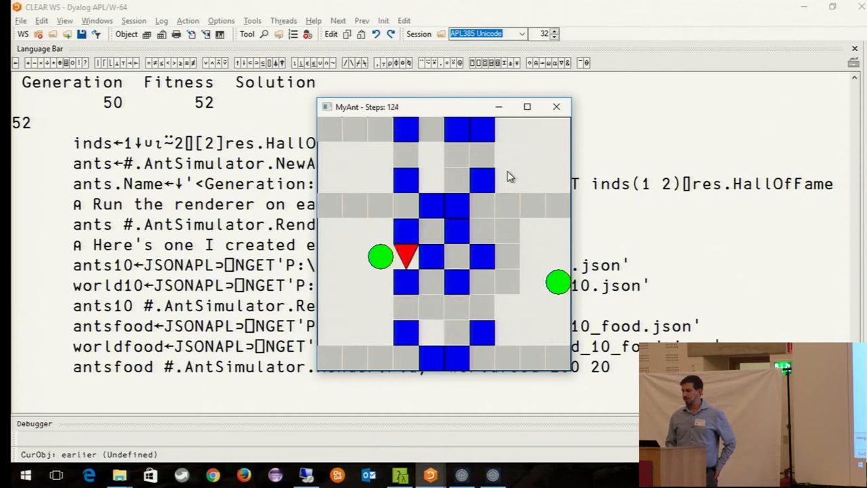
left_click(556, 107)
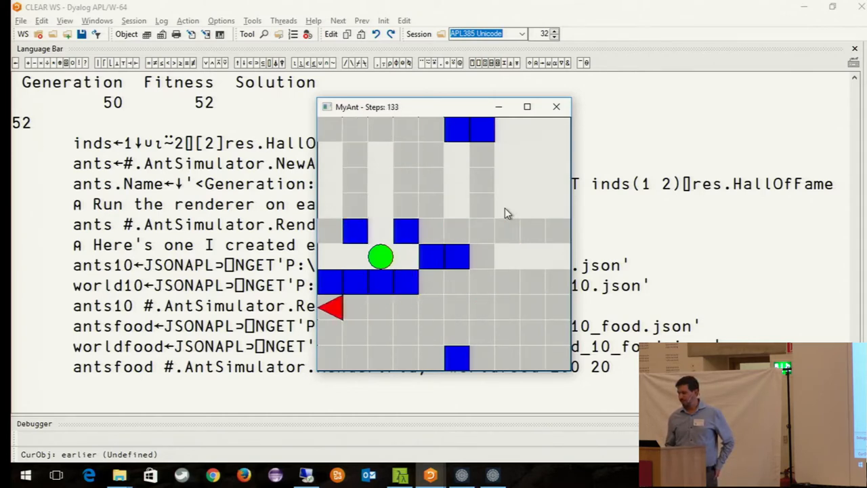
left_click(561, 117)
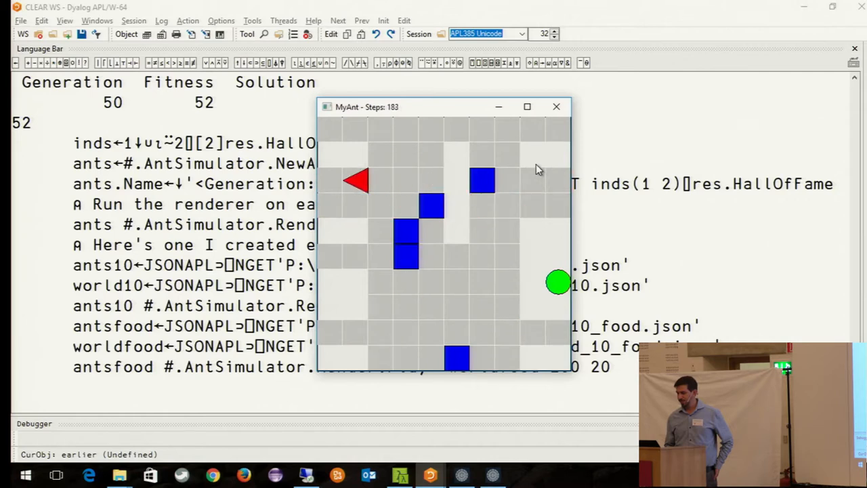
left_click(560, 106)
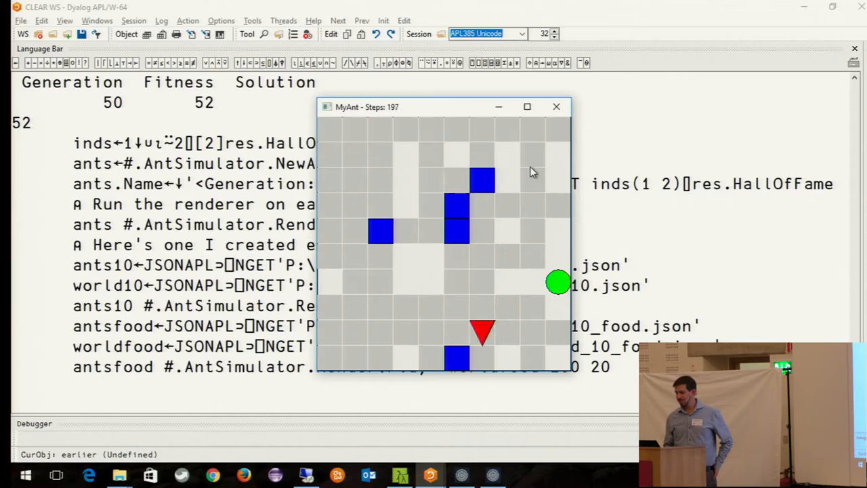
left_click(557, 106)
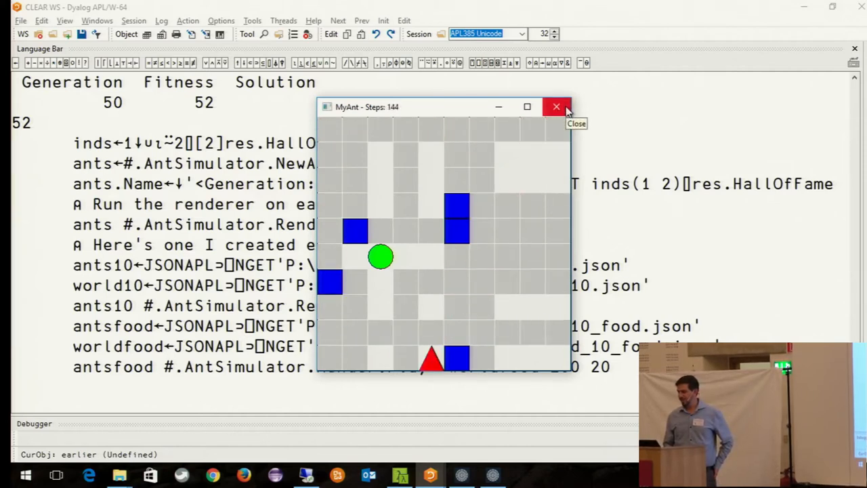
left_click(557, 107)
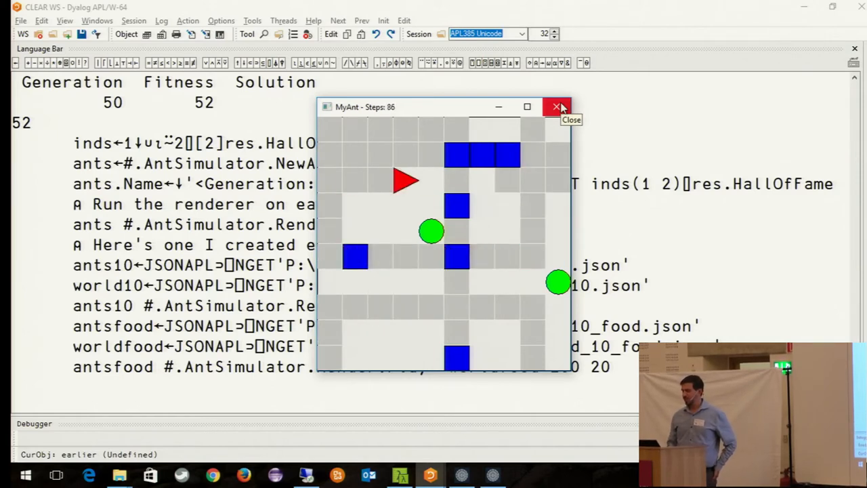
left_click(560, 107)
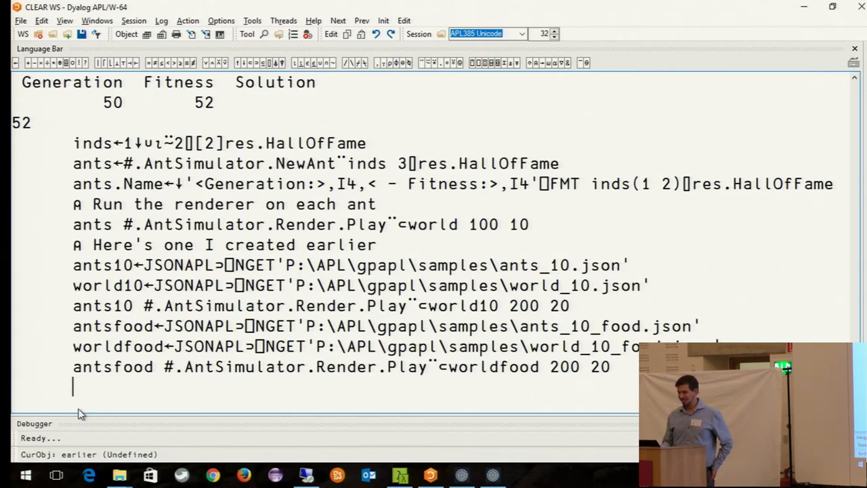
Step: Load antpro and worldpro from the sample JSON files, discarding the pending Render.Play line
key("ctrl+v")
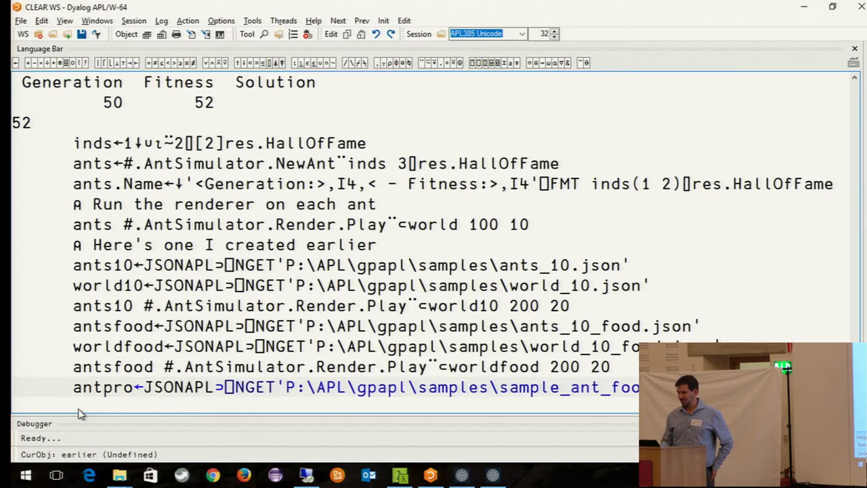
key("Return")
key("ctrl+v")
key("Return")
key("ctrl+v")
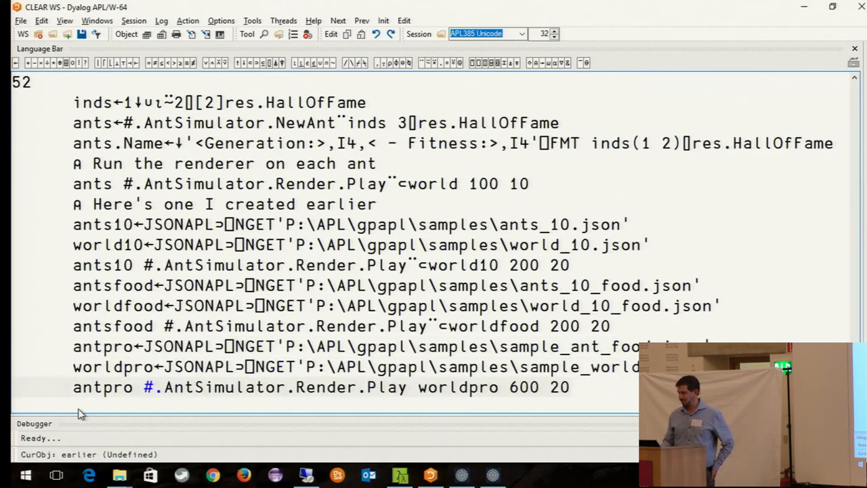
key("Return")
Step: Enter the ⍝ Demo of GP comment and run #.SampleTests.FindPoly 1
type("⍝ Demo of GP")
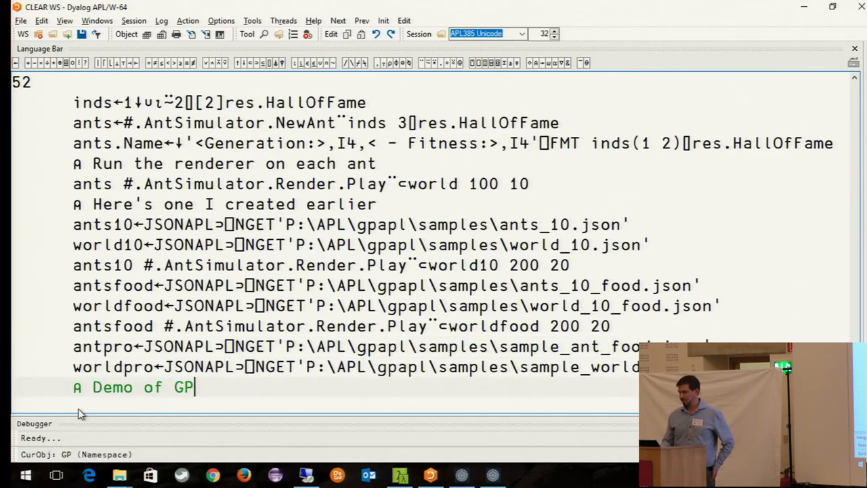
key("Return")
type("#.SampleTests.FindPoly 1")
key("Return")
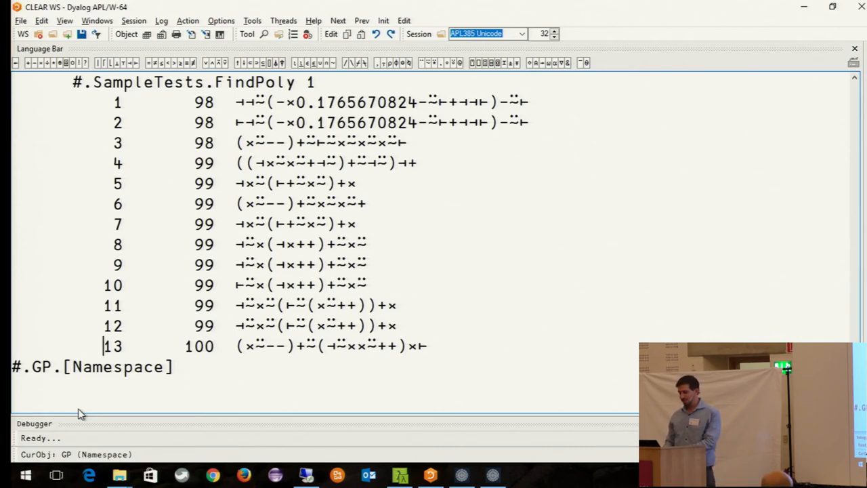
Step: Re-enter row 13's winning train, set ]box on -train=tree, and redisplay it as a tree
left_click_drag(235, 345, 428, 345)
key("Return")
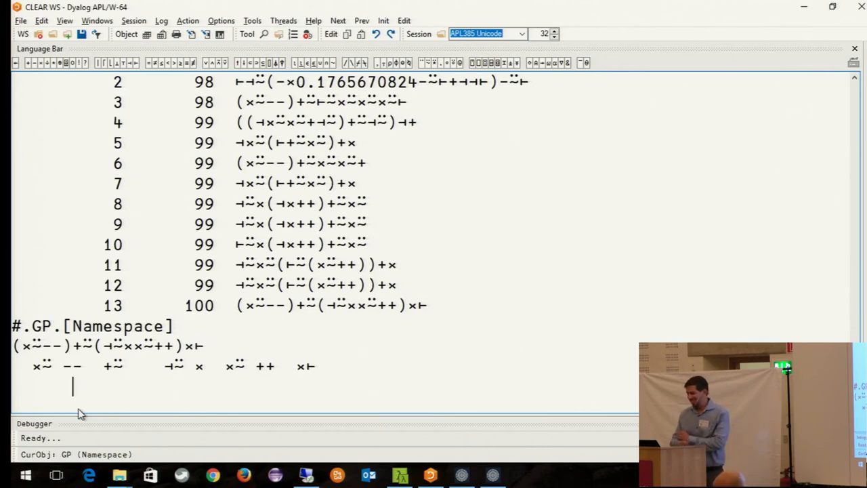
type("]")
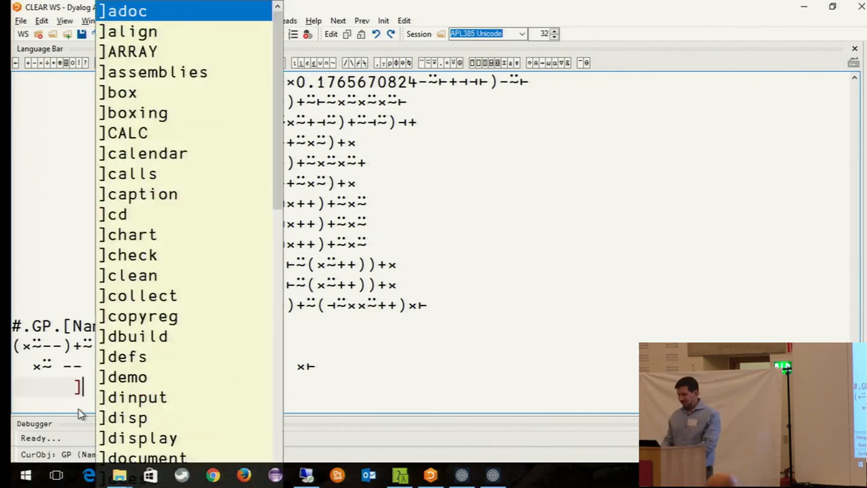
type("box on")
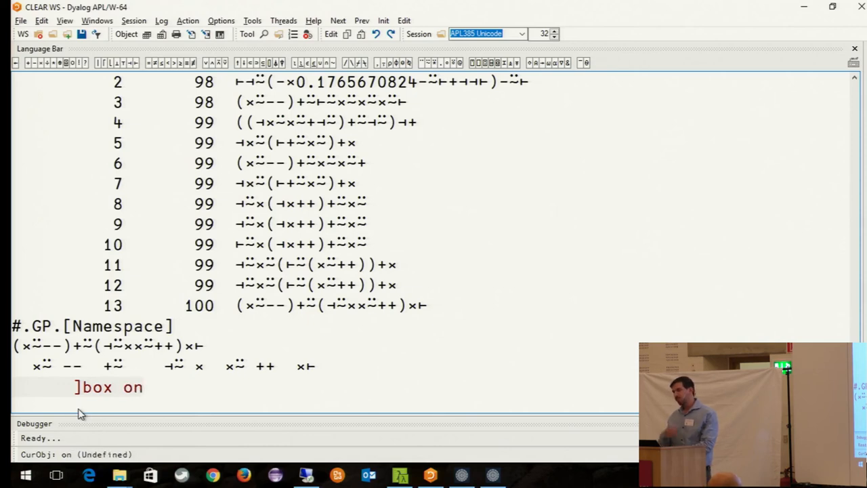
type(" -train")
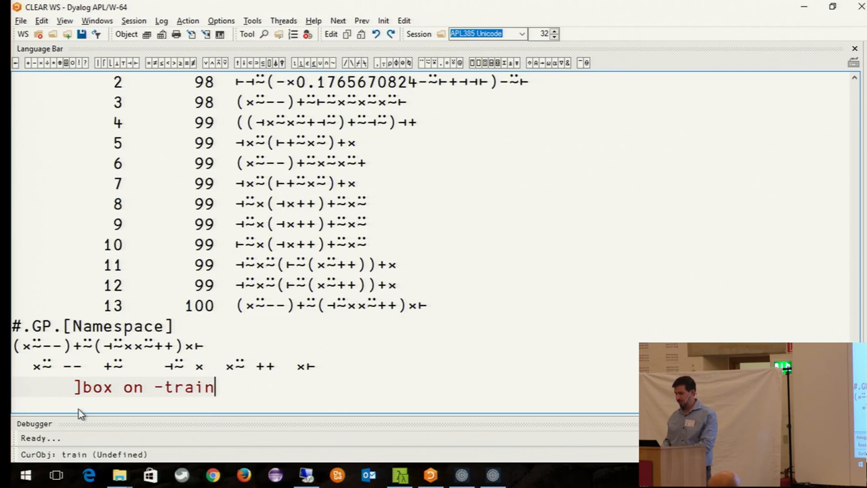
type("=tree")
key("Return")
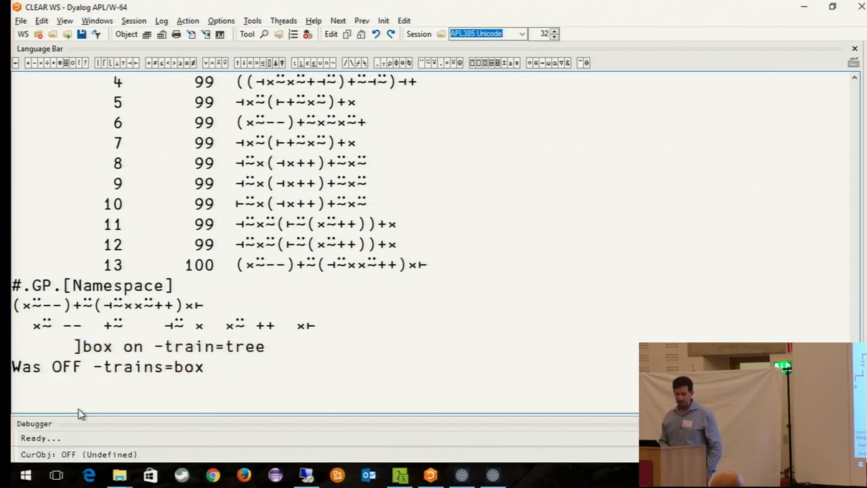
key("Return")
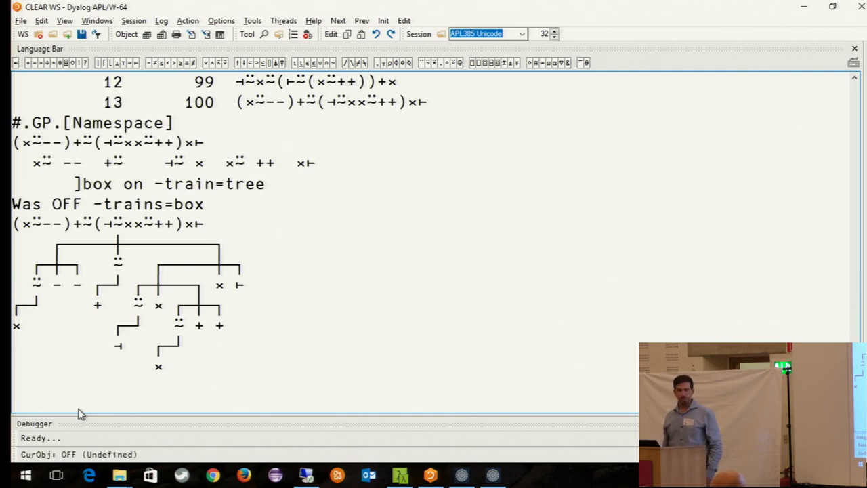